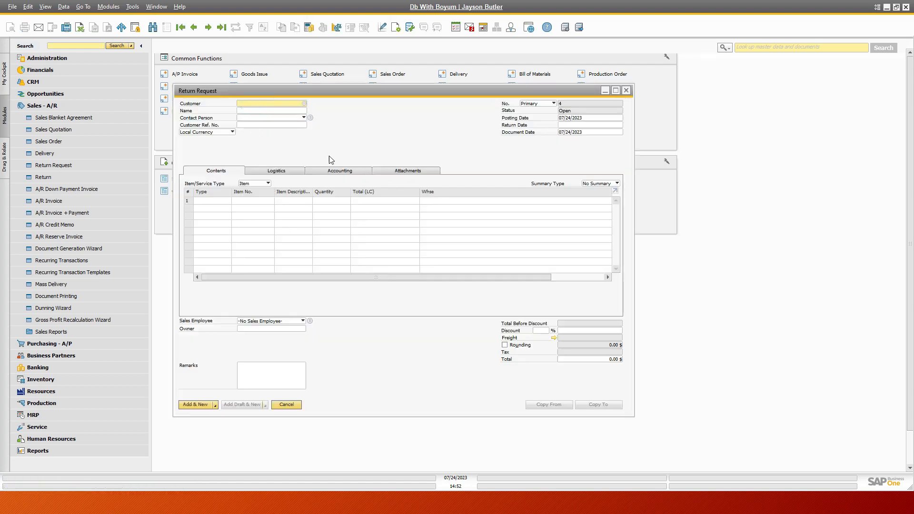
- Choose Parameter Technology as the customer of the new return request
click(304, 104)
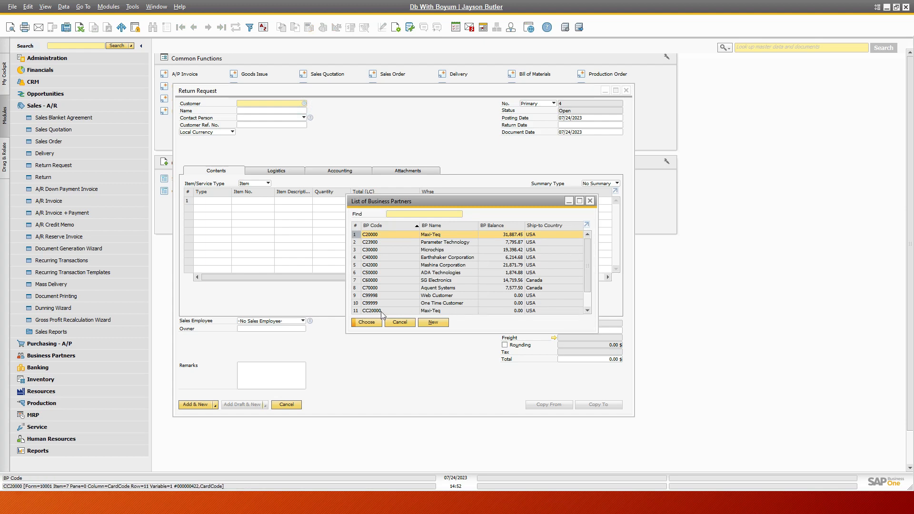
click(376, 243)
click(371, 323)
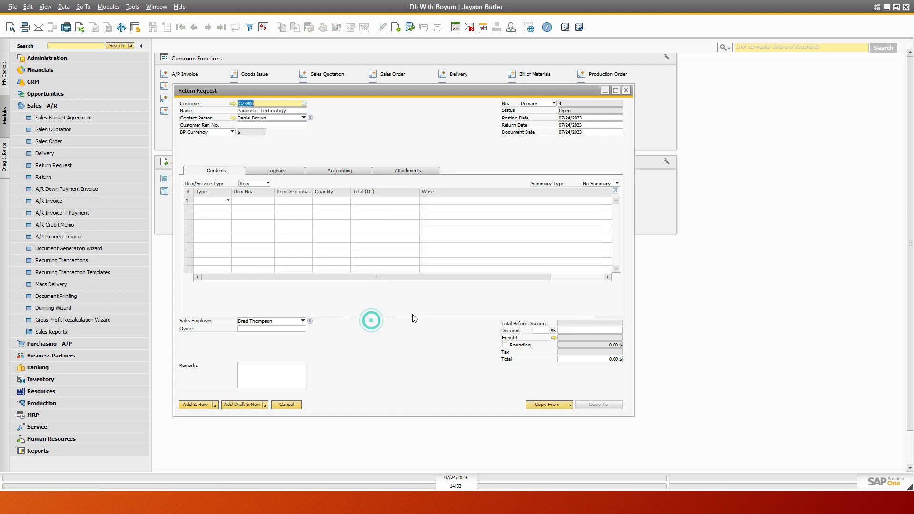
- Set the return request's posting date and return date to 07/10/2023
click(574, 119)
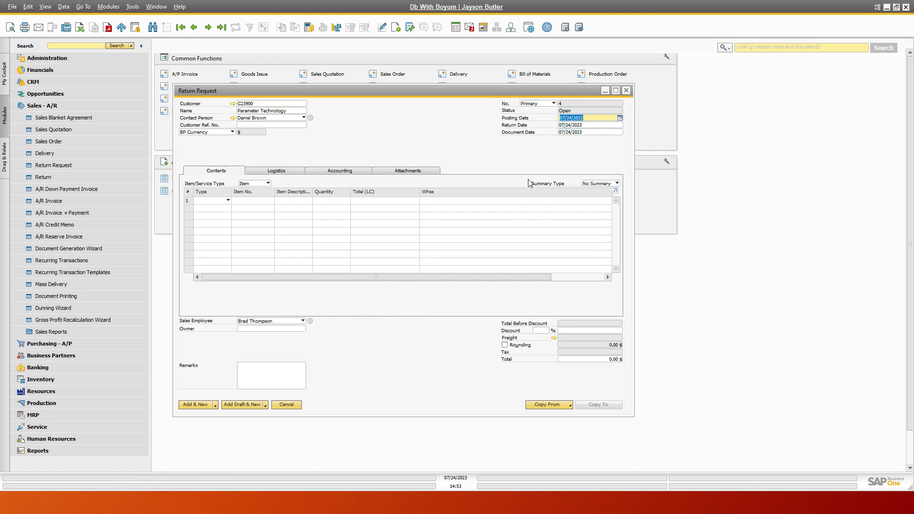
text(0)
text(7/10)
key(Tab)
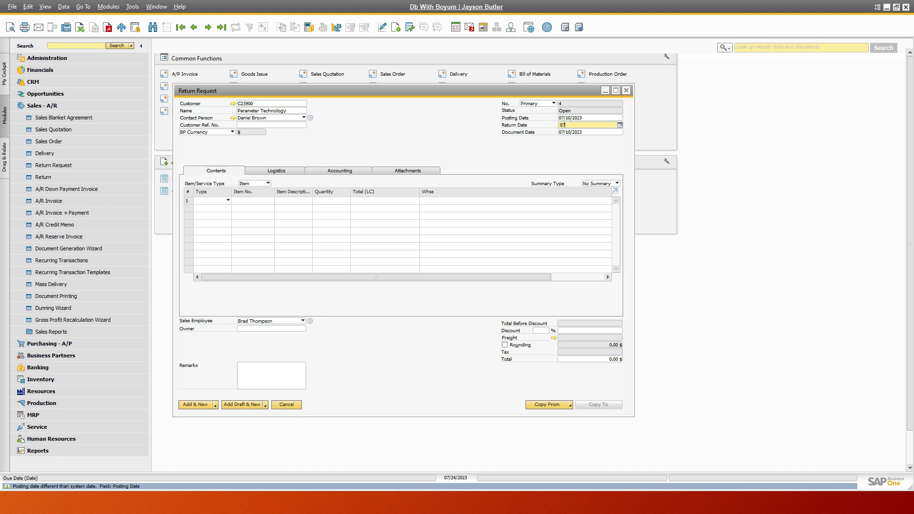
text(07/10)
key(Tab)
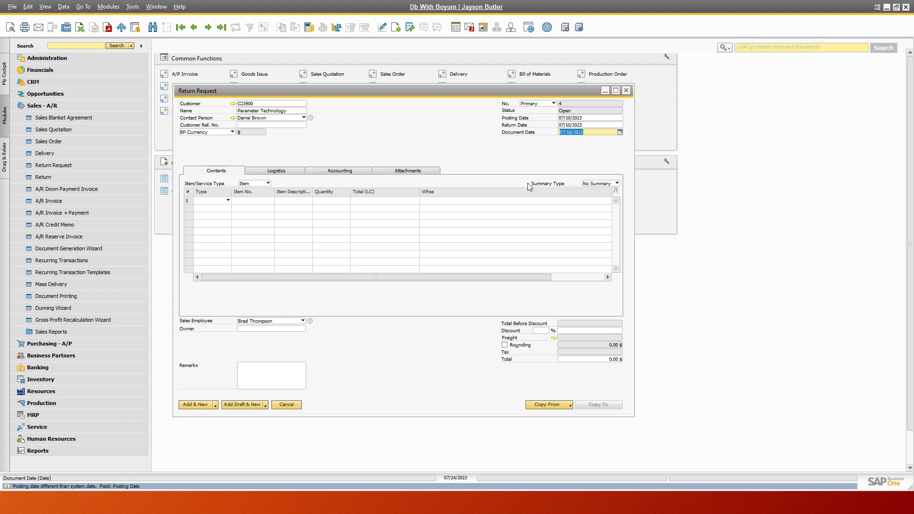
- Enter item PUMP-01 on the first line and save the return request with Add & View, accepting the posting-date and zero-total prompts
click(244, 201)
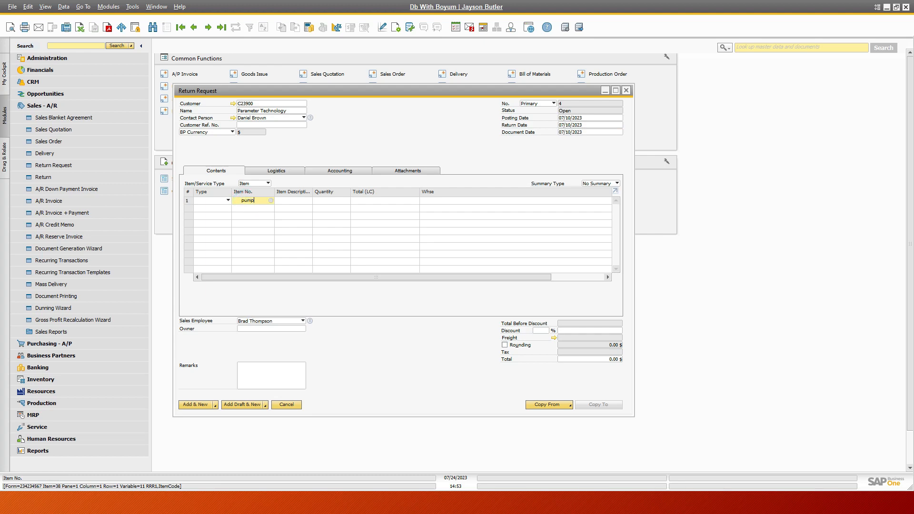
key(Tab)
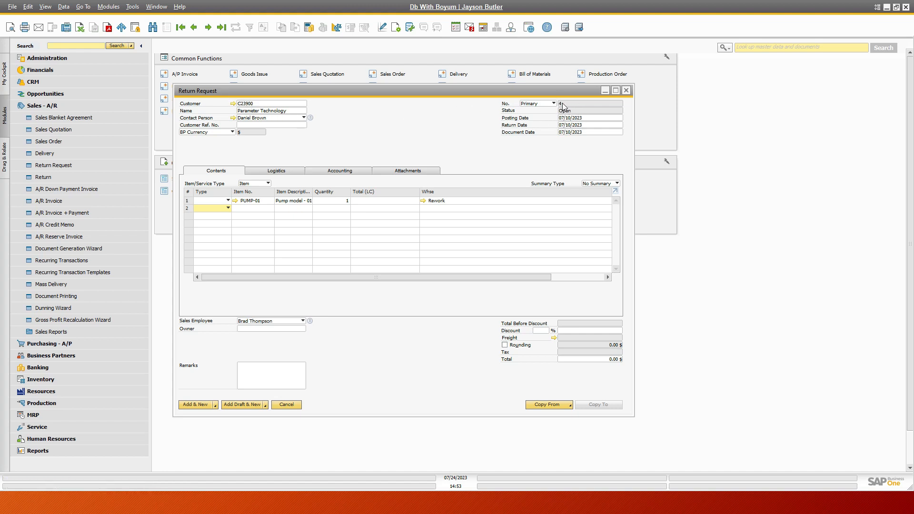
click(215, 405)
click(204, 419)
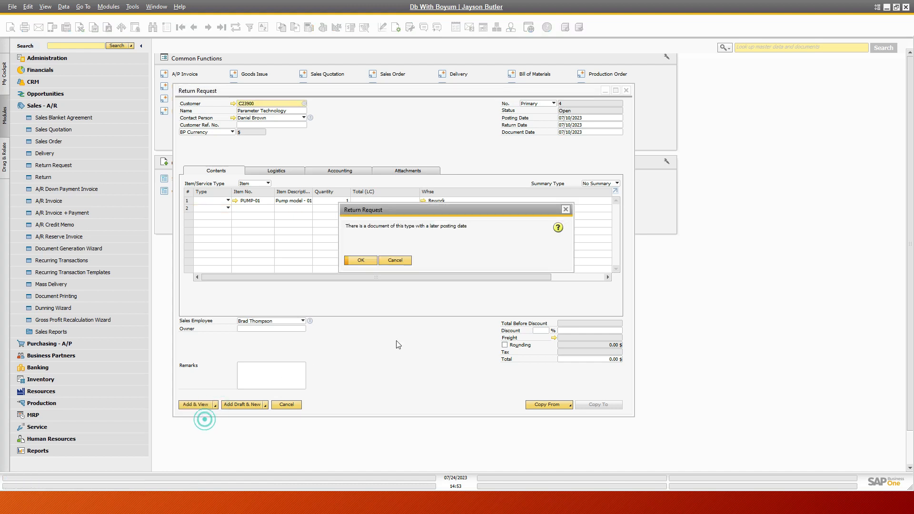
click(360, 261)
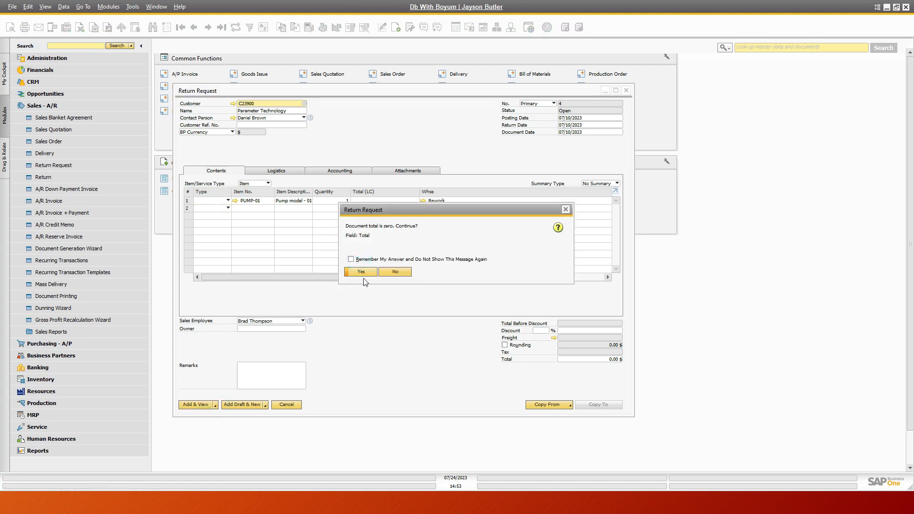
click(365, 274)
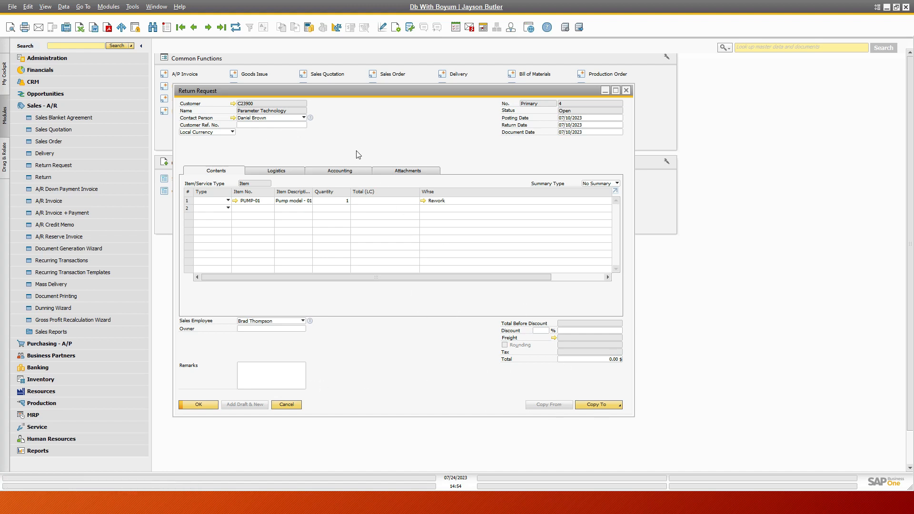
- Copy the return request to a Return document and set its posting date and due date to 07/15/2023
click(582, 404)
click(591, 418)
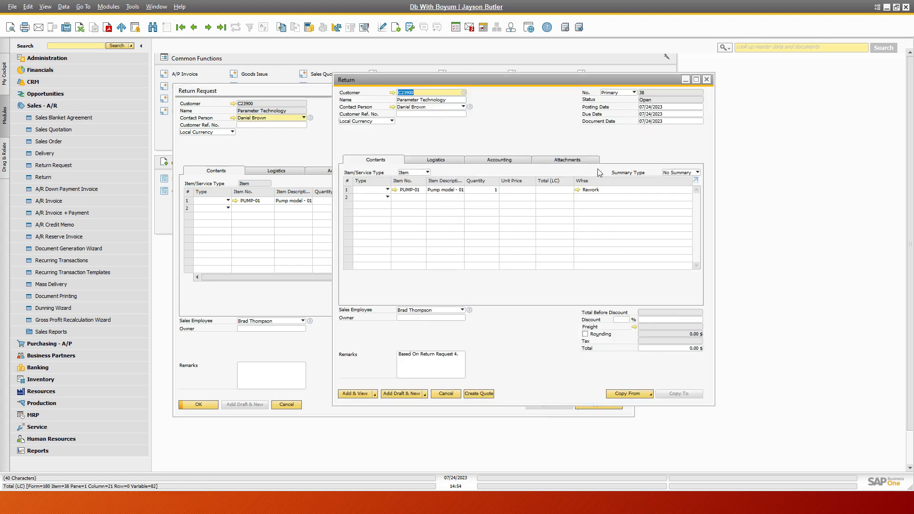
click(667, 109)
text(0)
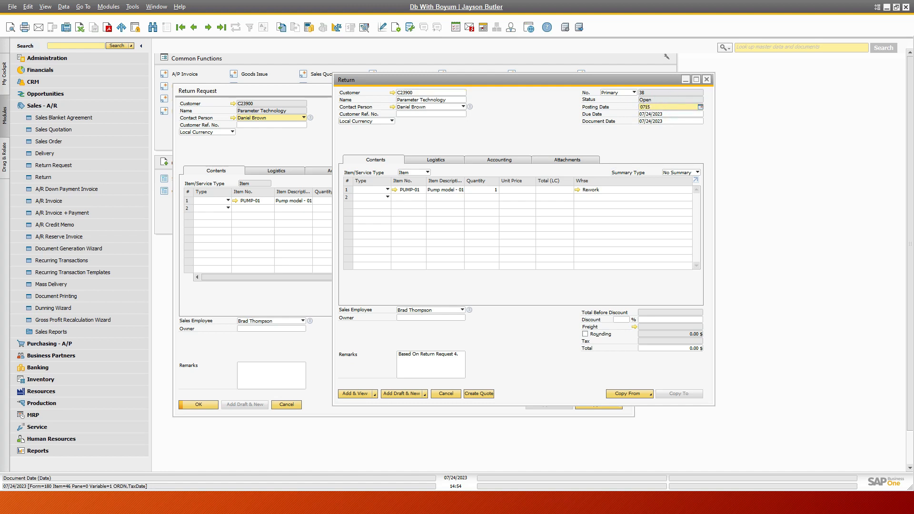
text(7/15)
key(Tab)
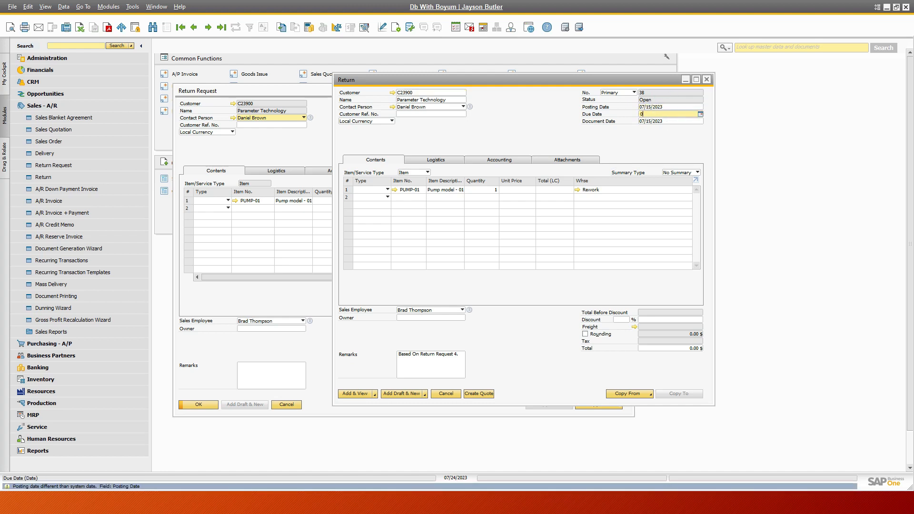
key(Tab)
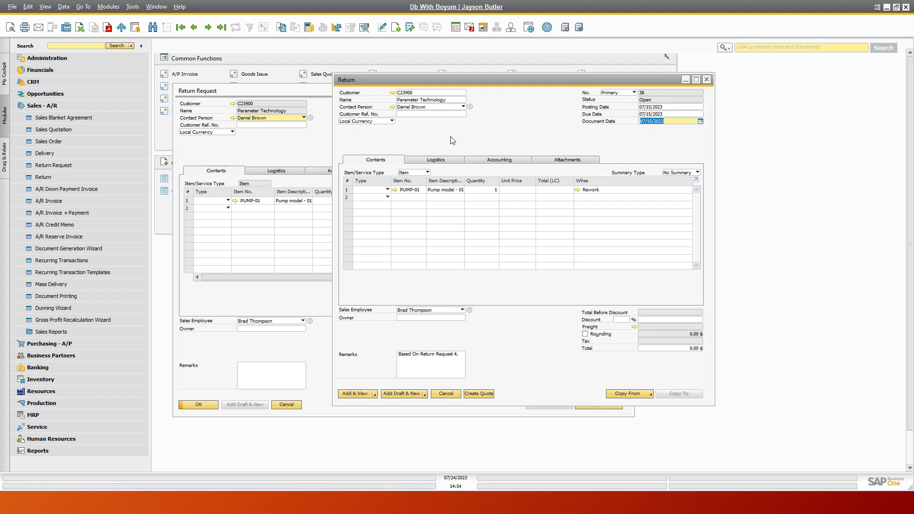
- Check PUMP-01's stock by warehouse in its item master data, including the Rework warehouse, and return to the Return document
click(395, 190)
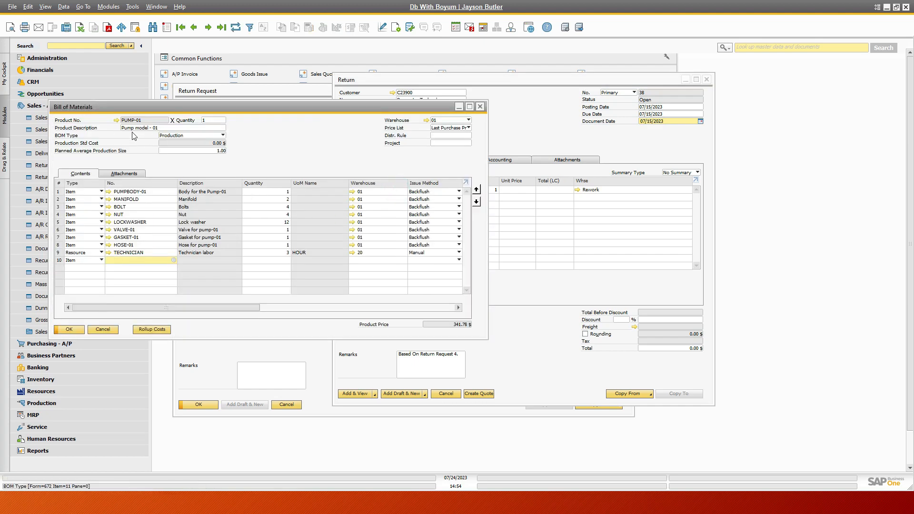
click(116, 120)
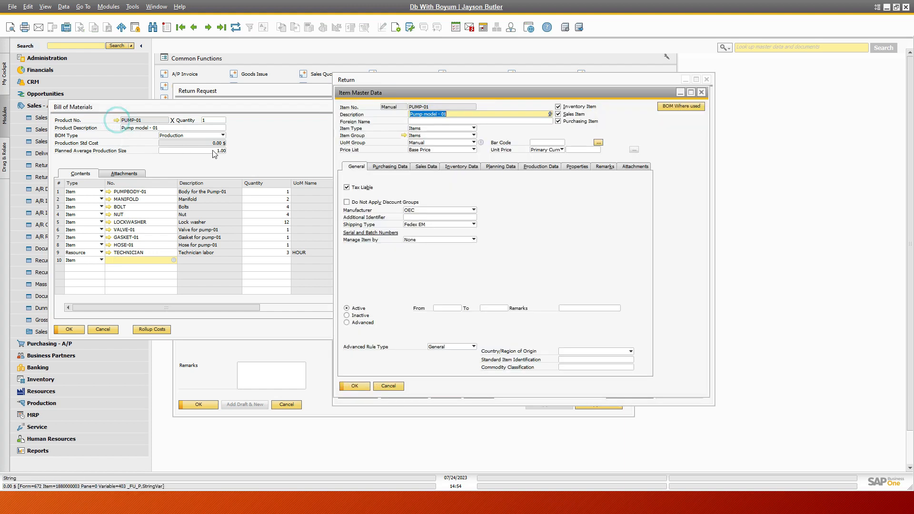
click(469, 167)
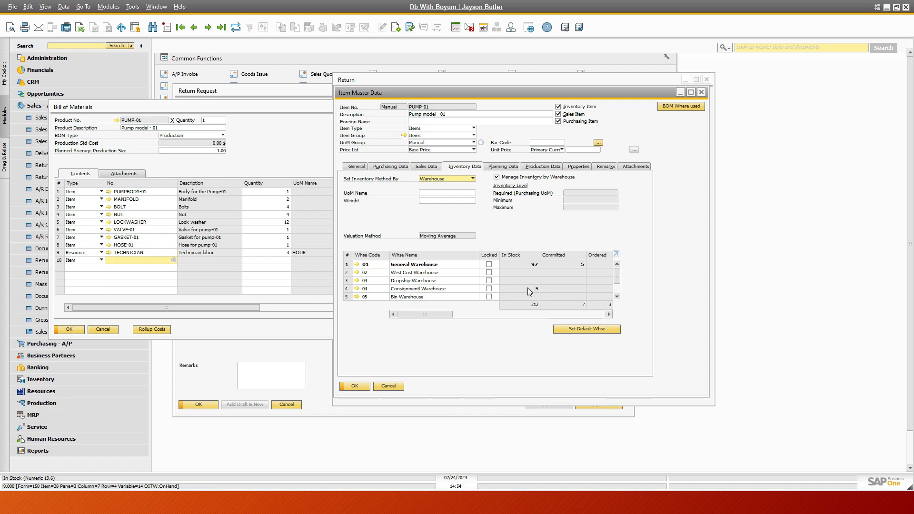
drag(618, 278, 621, 291)
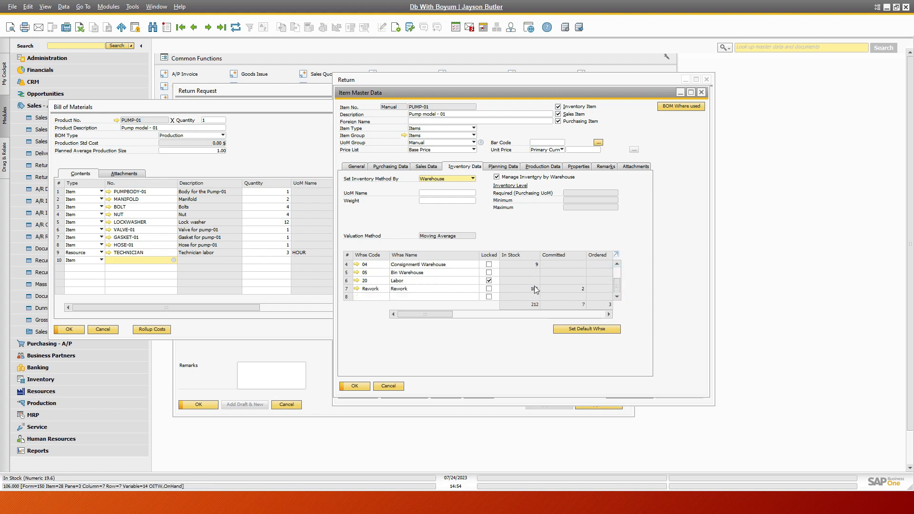
click(358, 387)
click(104, 329)
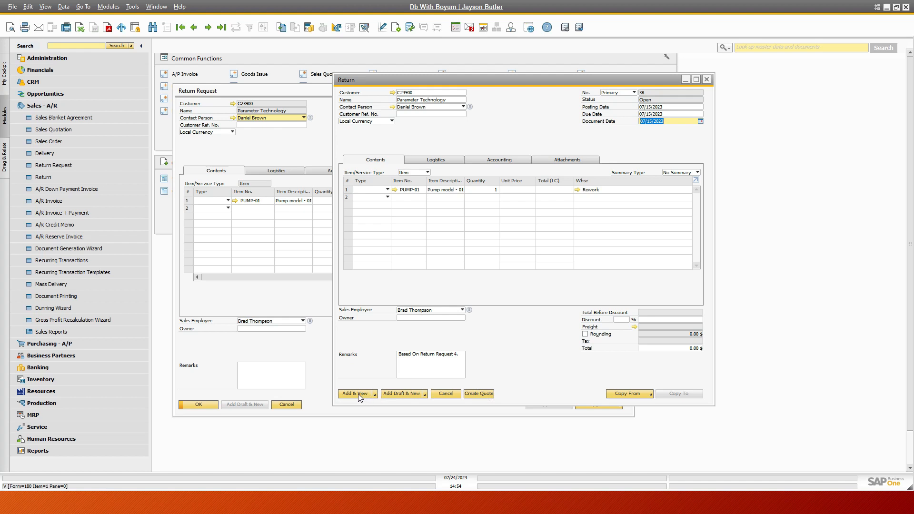
- Add the return with Add & View, accepting the posting-date, zero-total and no-further-changes prompts
click(359, 395)
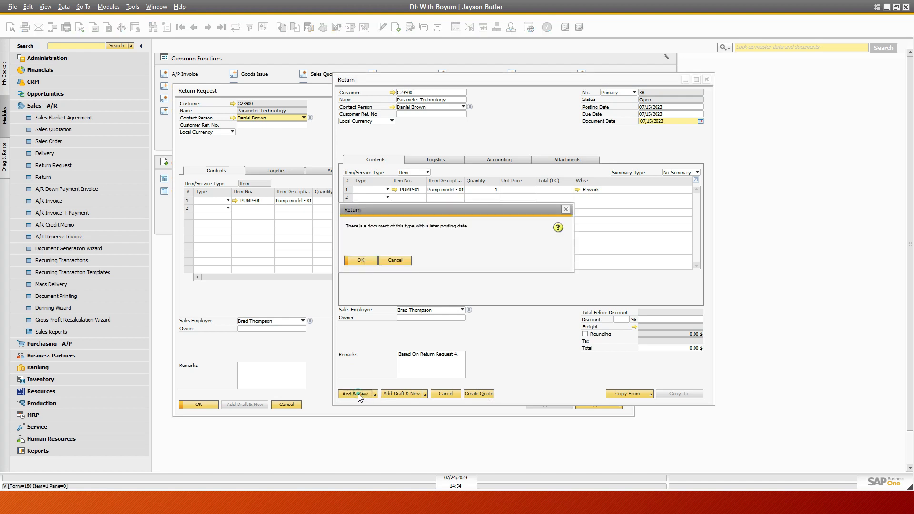
click(365, 261)
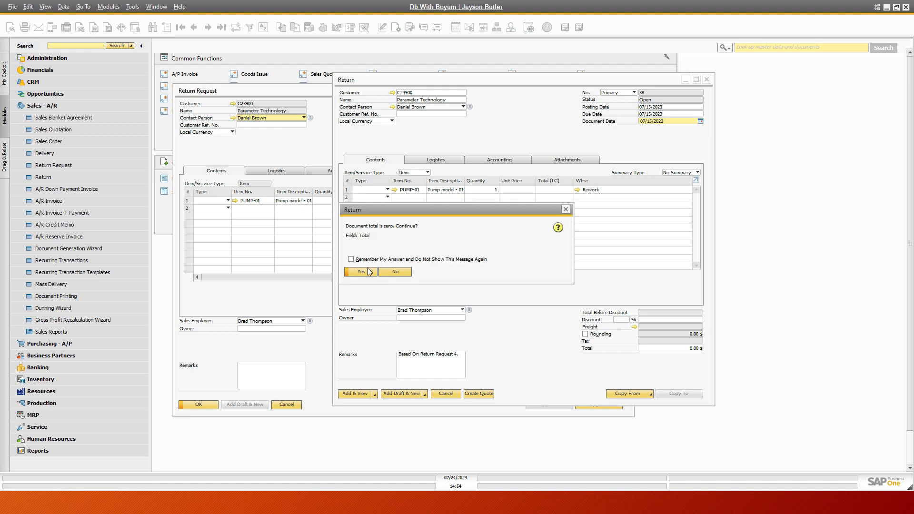
click(369, 272)
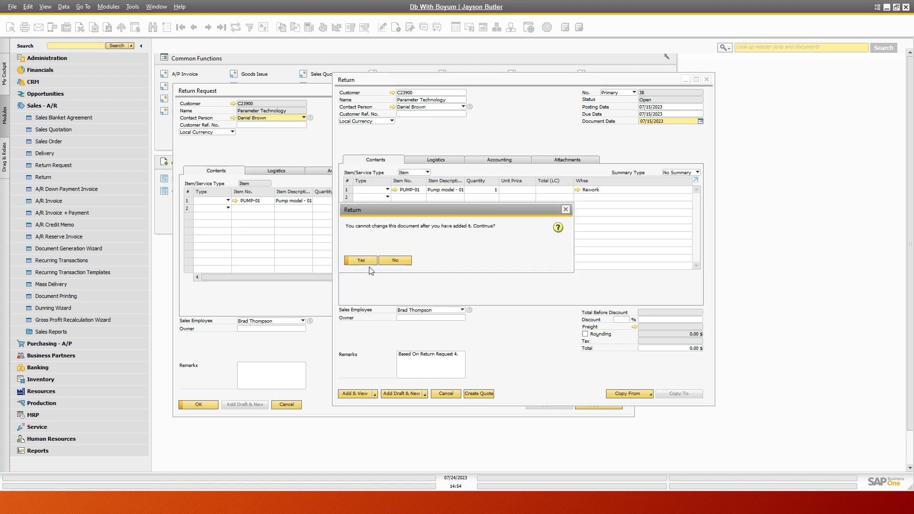
click(368, 261)
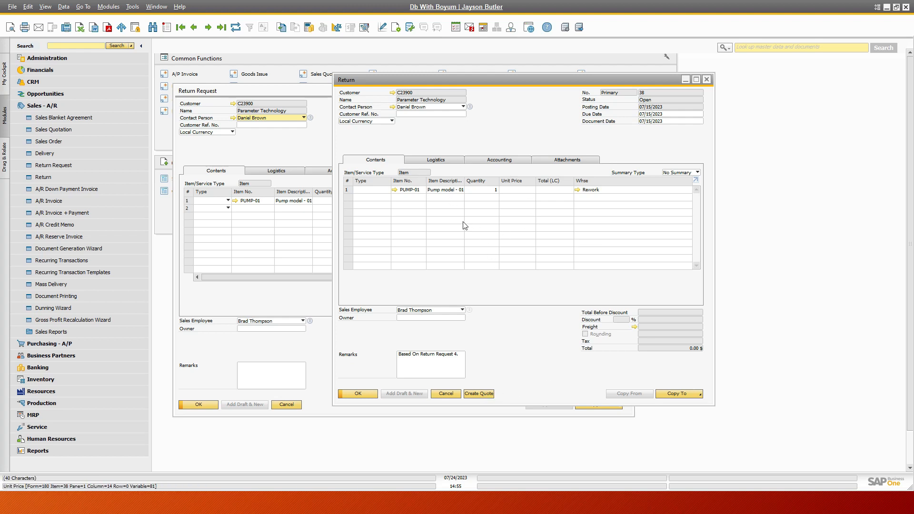
- Create a sales quotation from the return and generate a production order from its PUMP-01 line
click(478, 394)
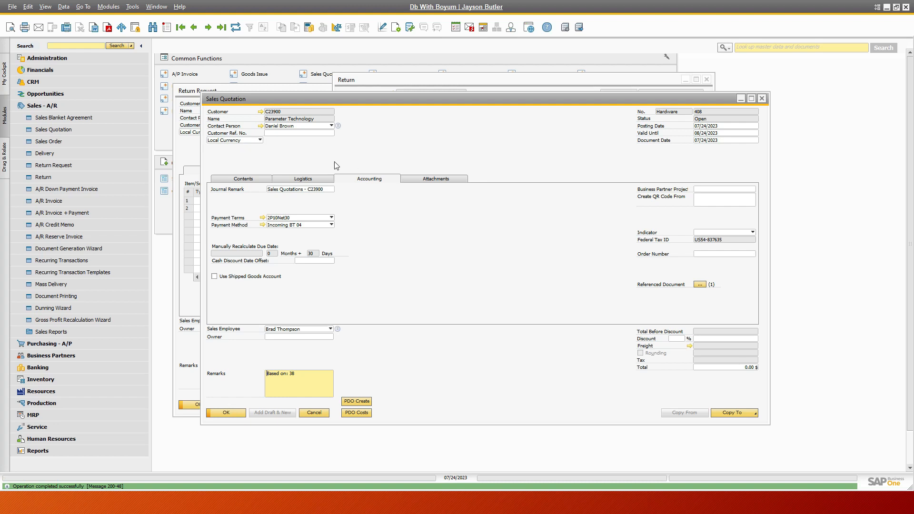
click(255, 181)
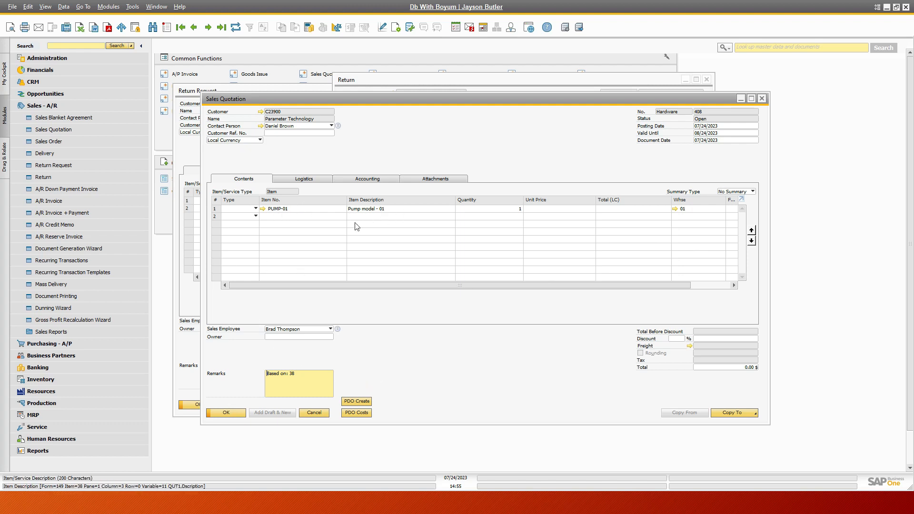
click(359, 403)
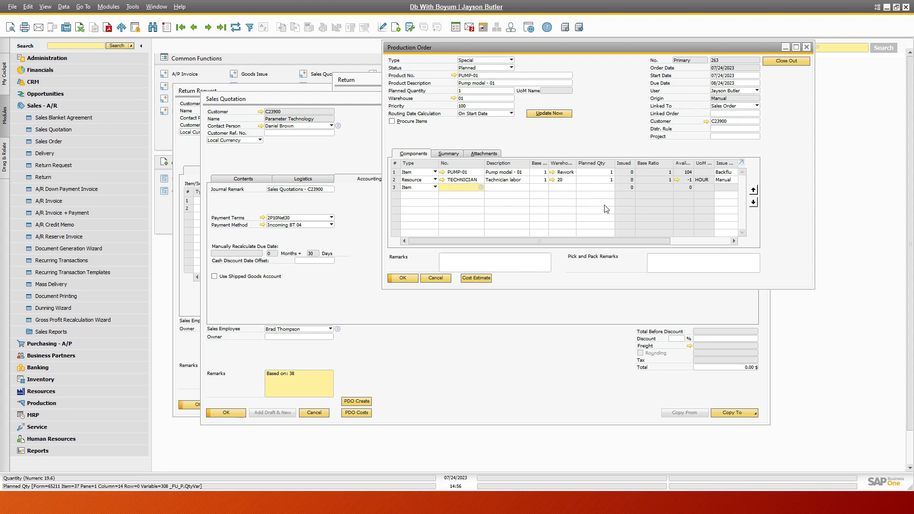
- Add BOLT, NUT, LOCKWASHER, GASKET-01 and HOSE-01 from PUMP-01's bill of materials to the production order's components
click(456, 172)
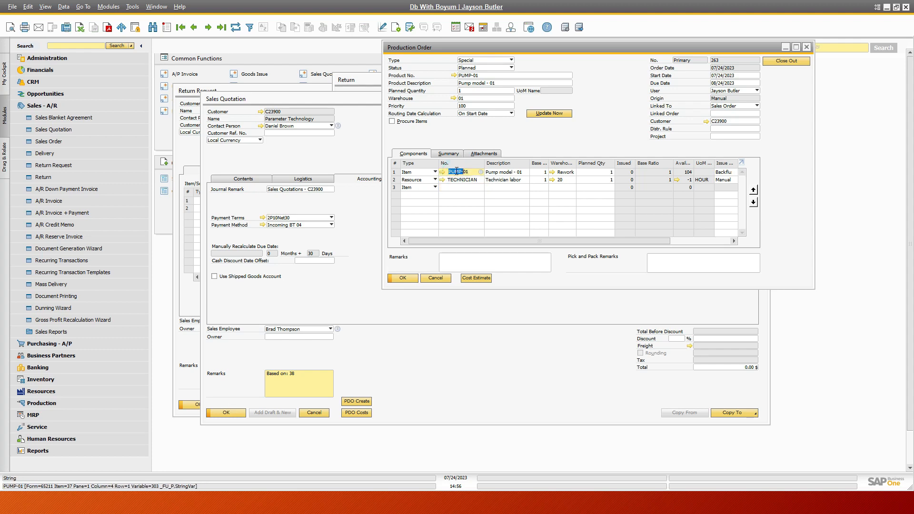
key(Tab)
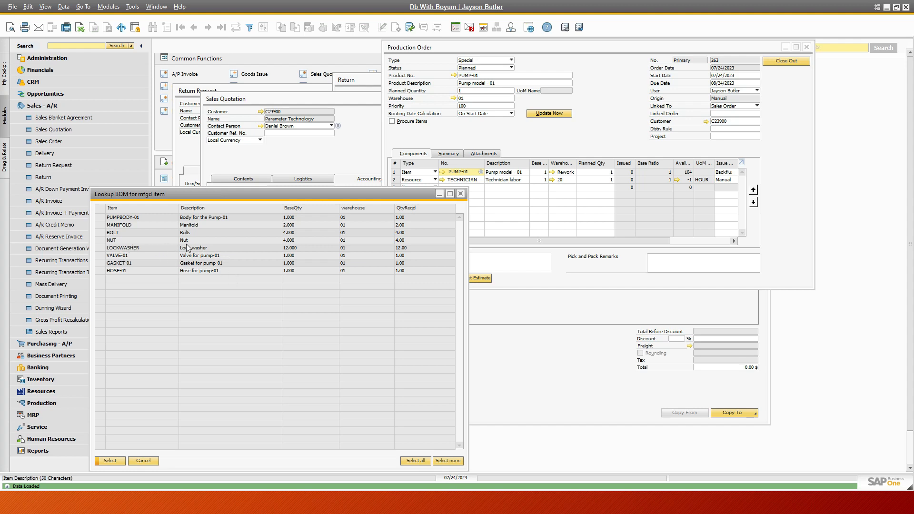
click(100, 234)
ctrl+click(100, 239)
ctrl+click(100, 248)
ctrl+click(100, 263)
ctrl+click(100, 271)
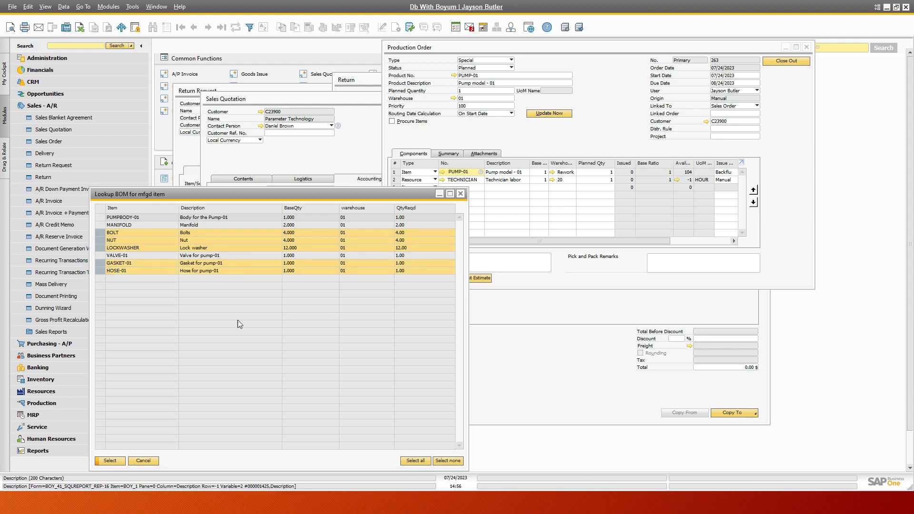
click(119, 460)
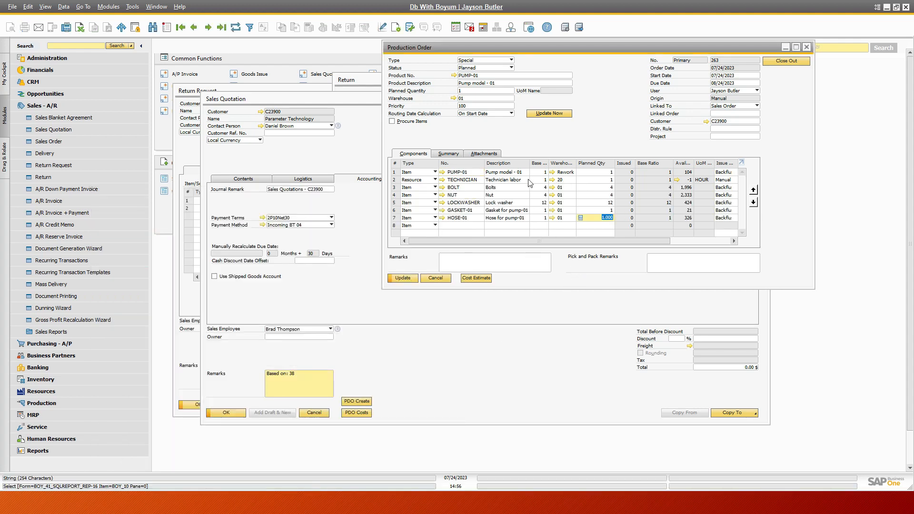
- Update the production order with a planned quantity of 11 for technician labor and check its cost estimate
click(599, 180)
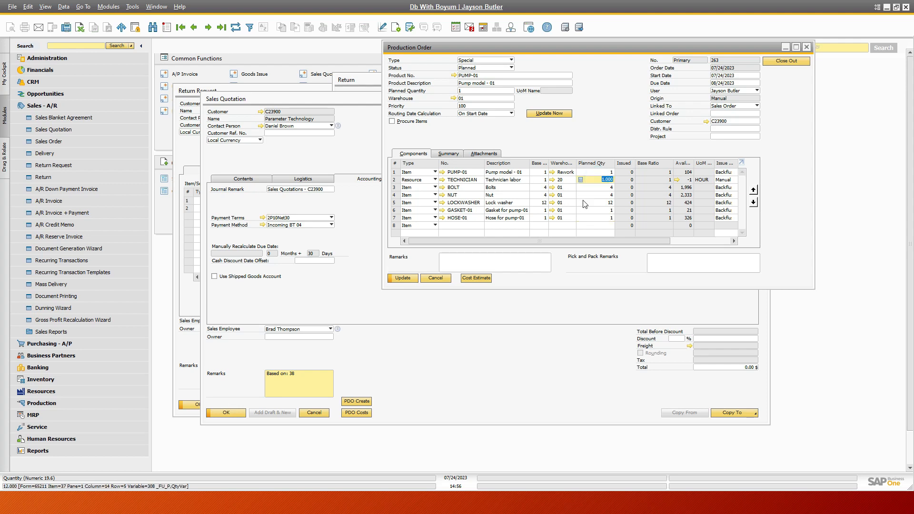
text(11)
key(Tab)
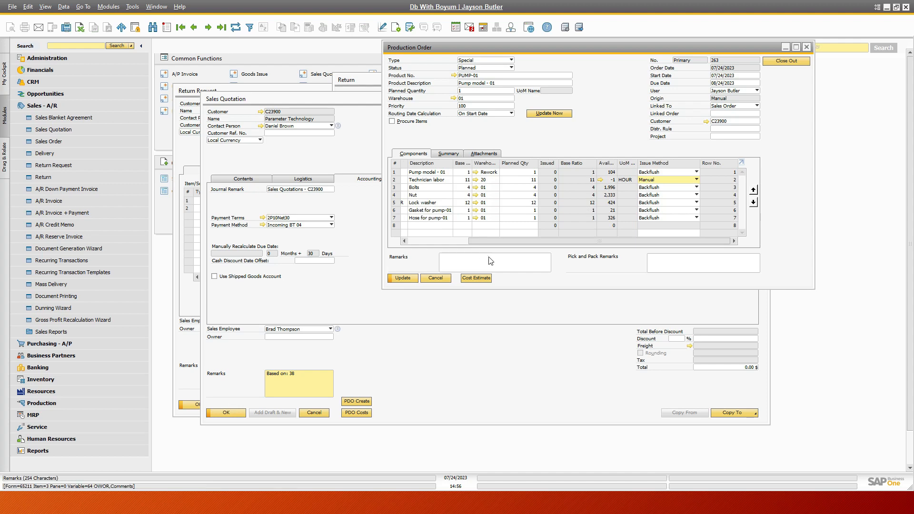
click(401, 280)
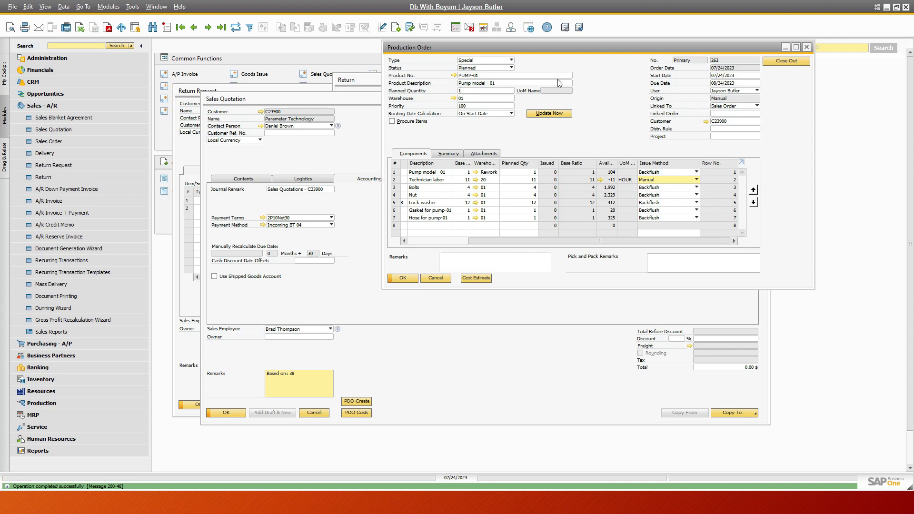
click(475, 278)
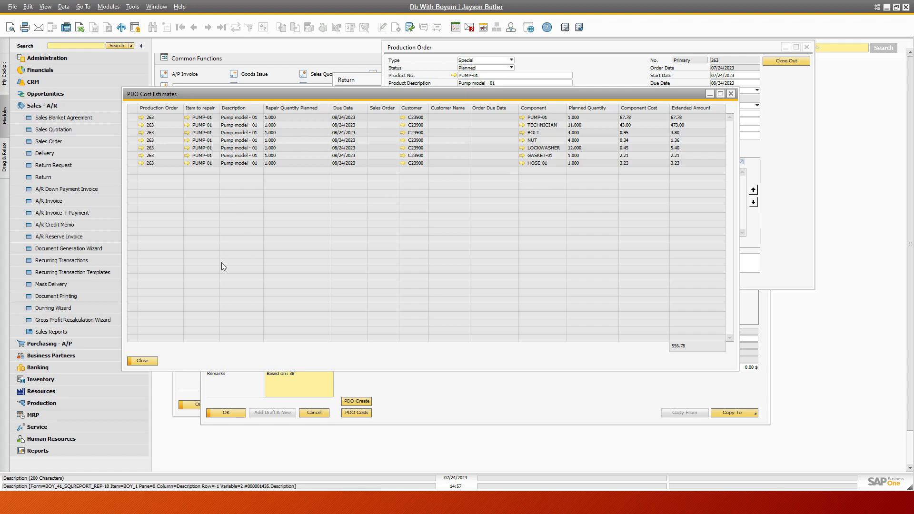
click(143, 360)
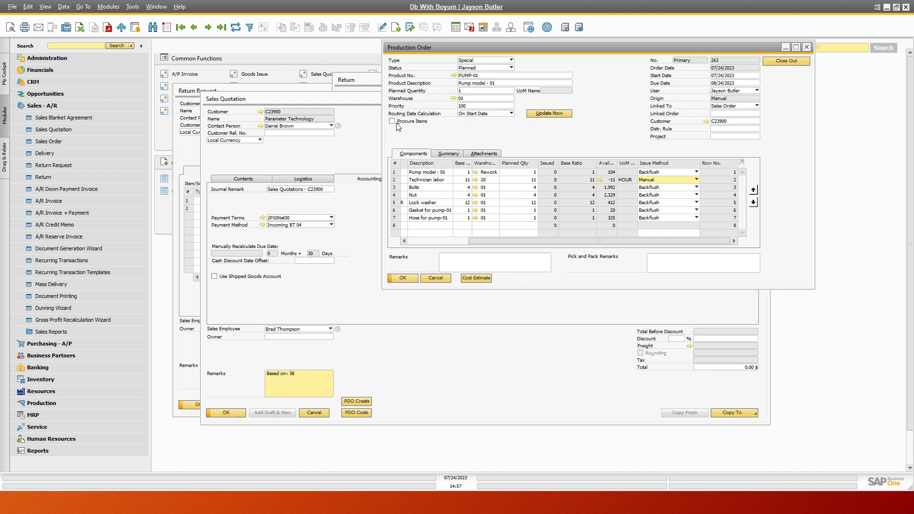
- Show the planned production order costs for the PUMP-01 line of the sales quotation, keeping the line's price visible
click(315, 99)
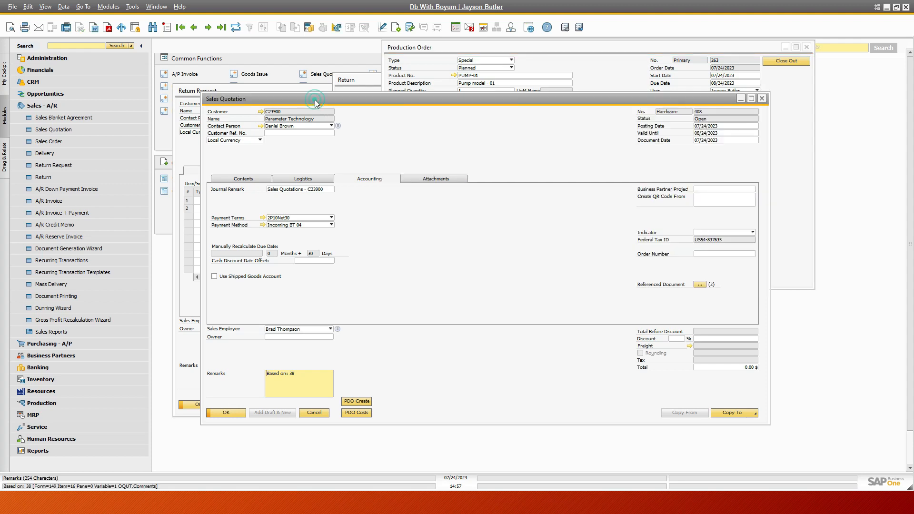
click(255, 181)
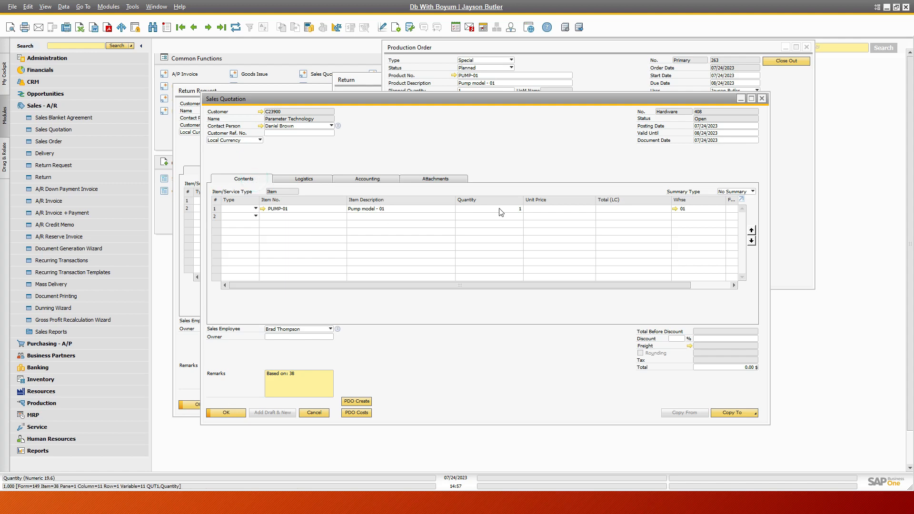
click(356, 413)
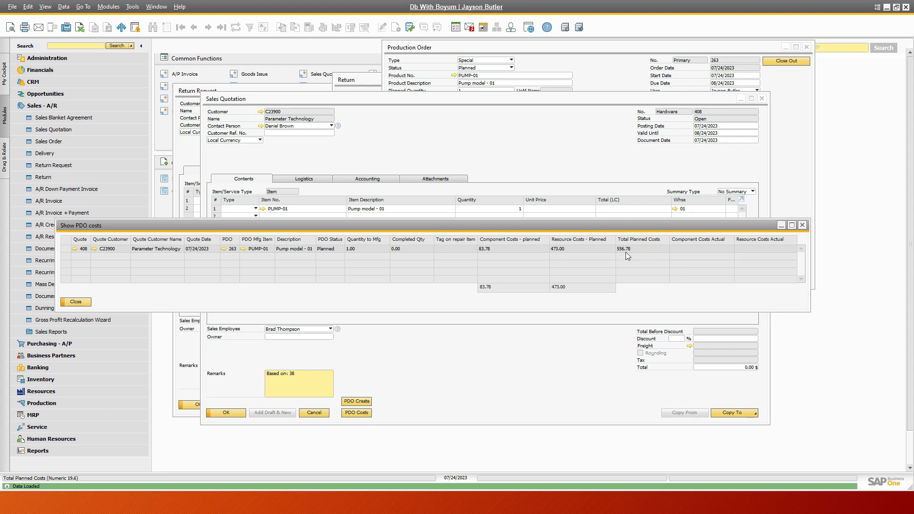
drag(540, 225, 539, 263)
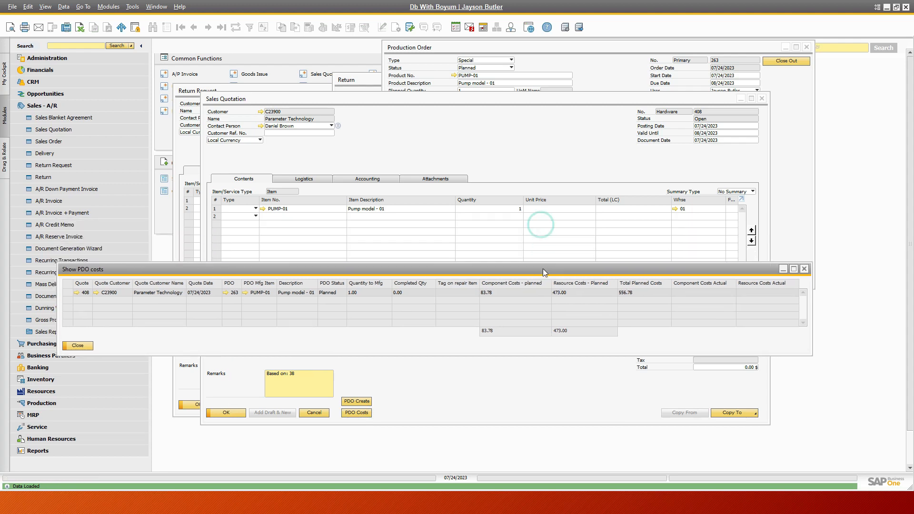
- Set the unit price of the quotation's PUMP-01 line to 1,100, close the PDO costs, and update the quotation
click(547, 210)
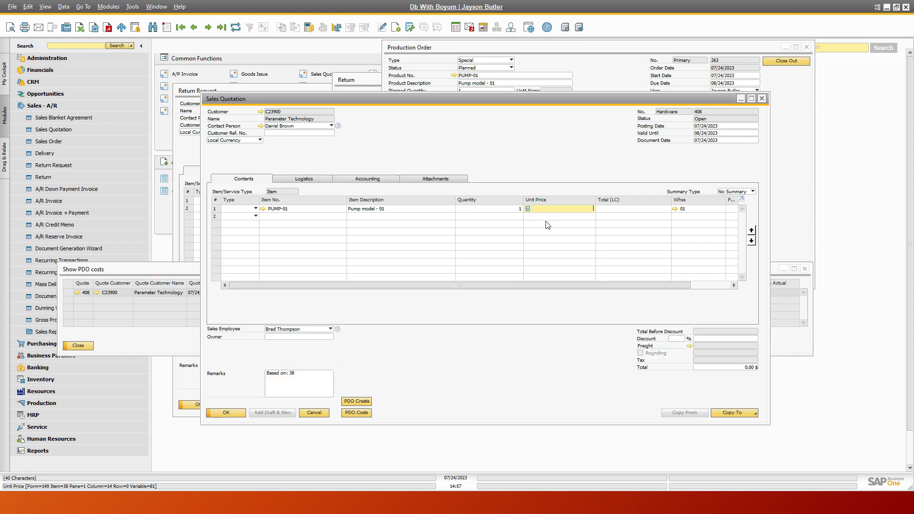
text(1)
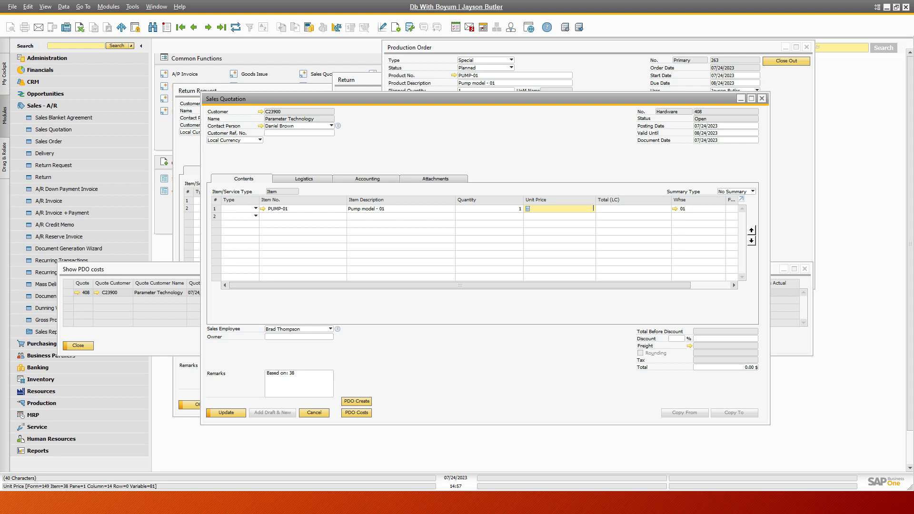
key(Tab)
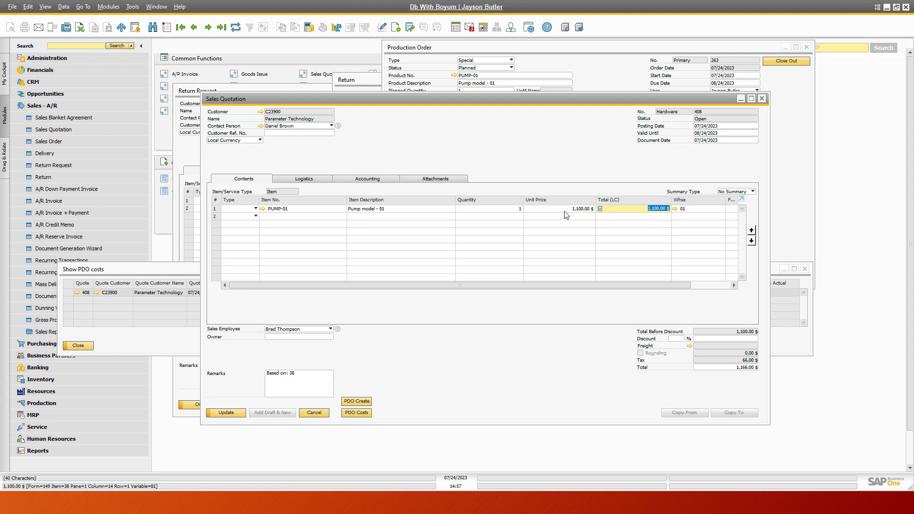
click(184, 269)
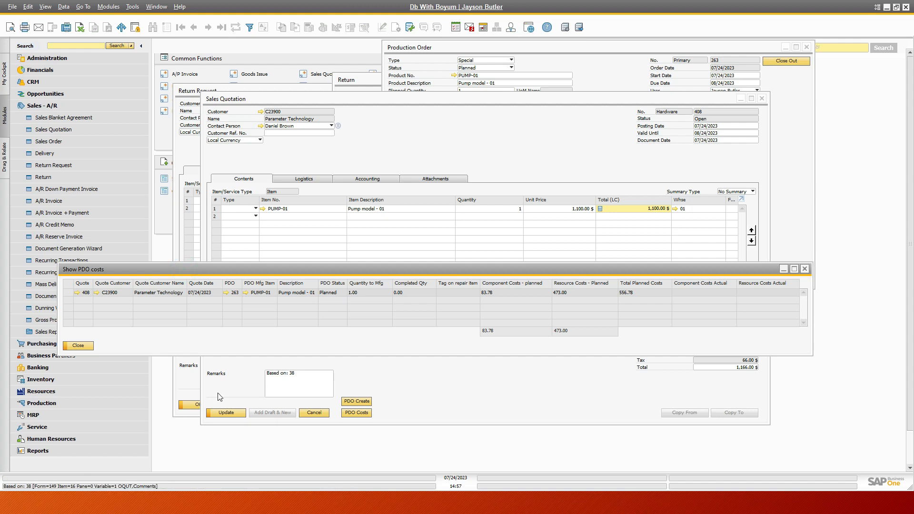
click(78, 345)
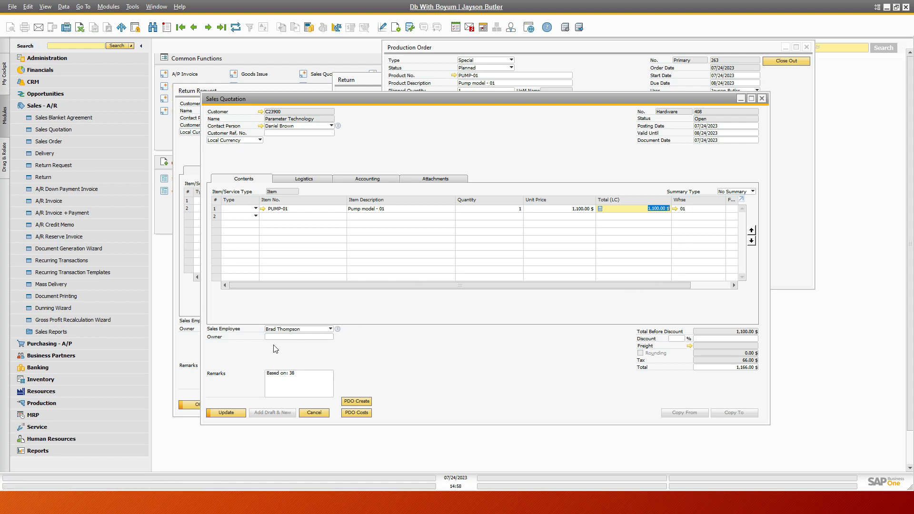
click(236, 412)
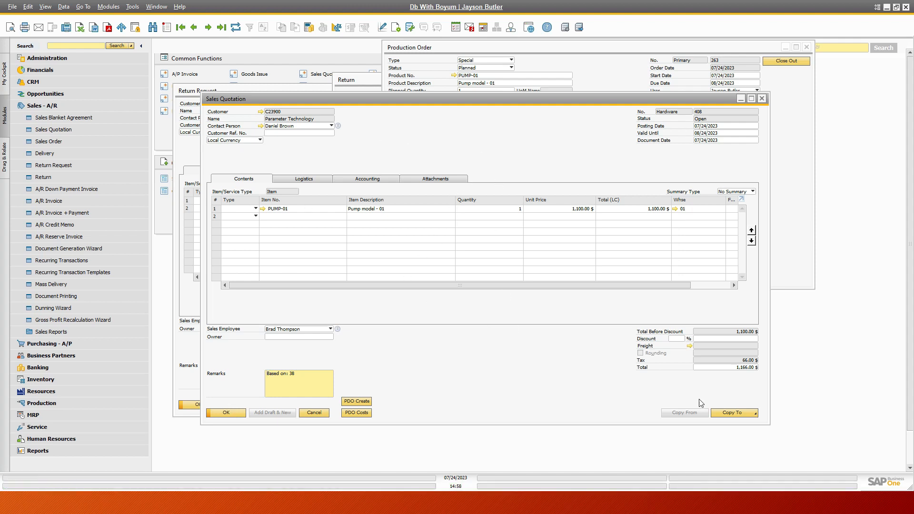
- Copy the quotation to a sales order with delivery date 07/24/2023, apply that date to its rows, and add the order
click(741, 414)
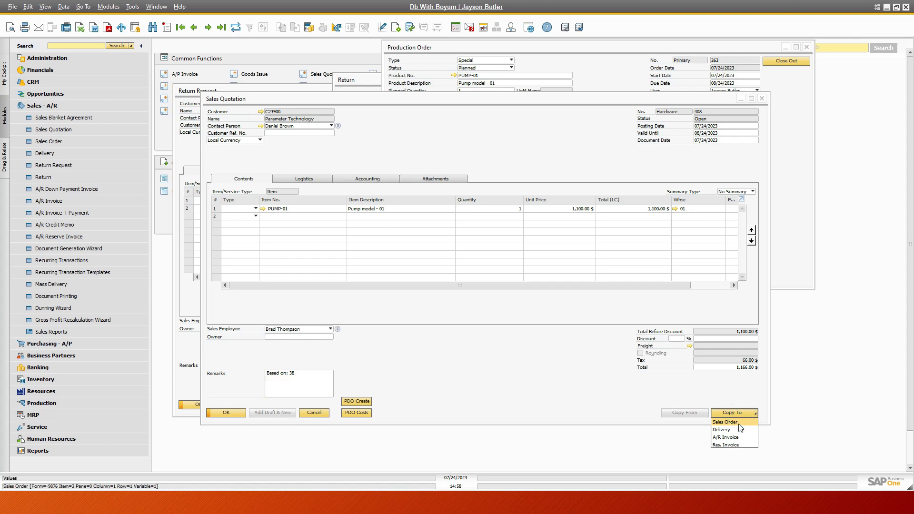
click(741, 422)
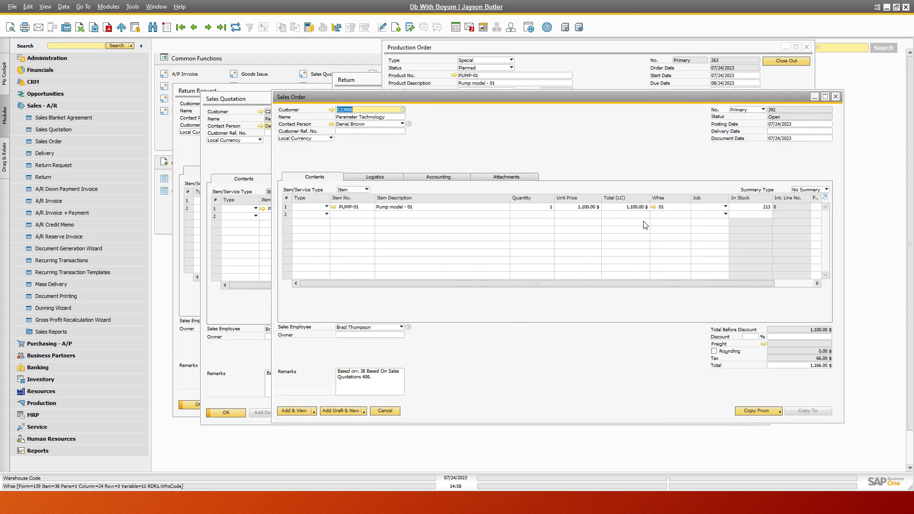
click(294, 412)
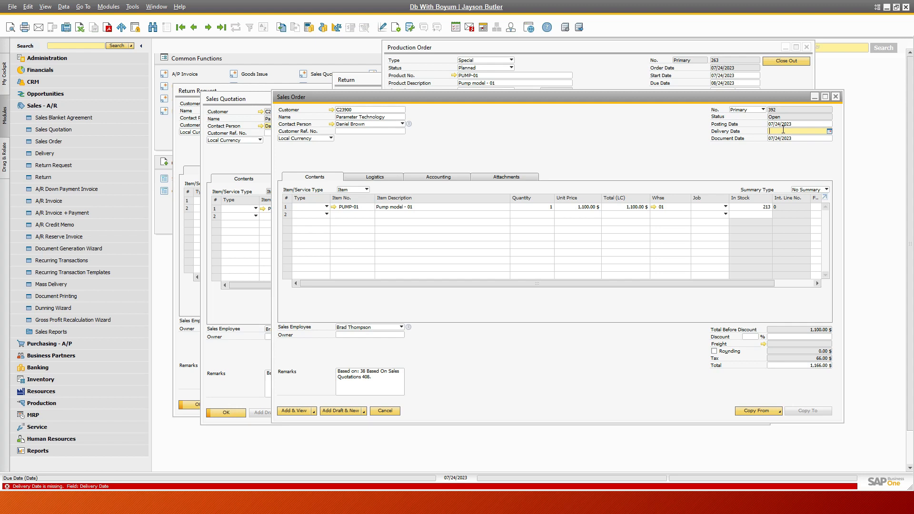
text(0724)
key(Tab)
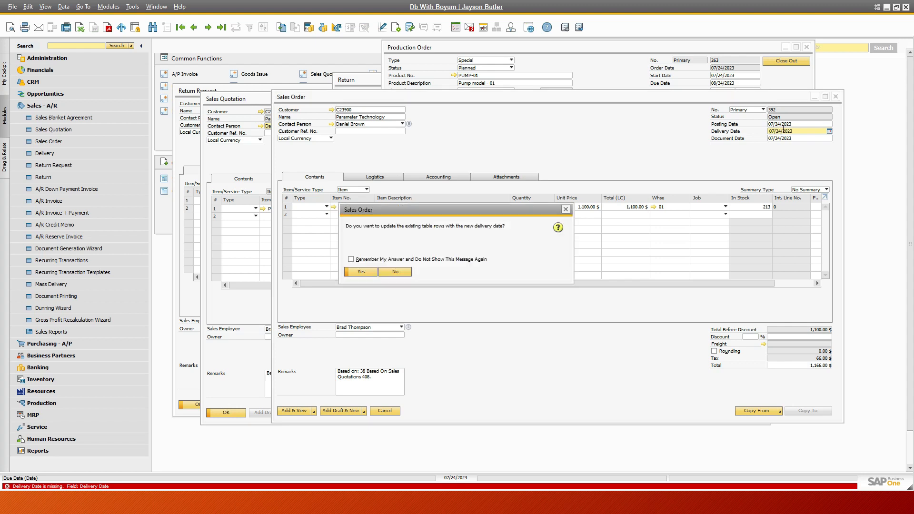
click(372, 273)
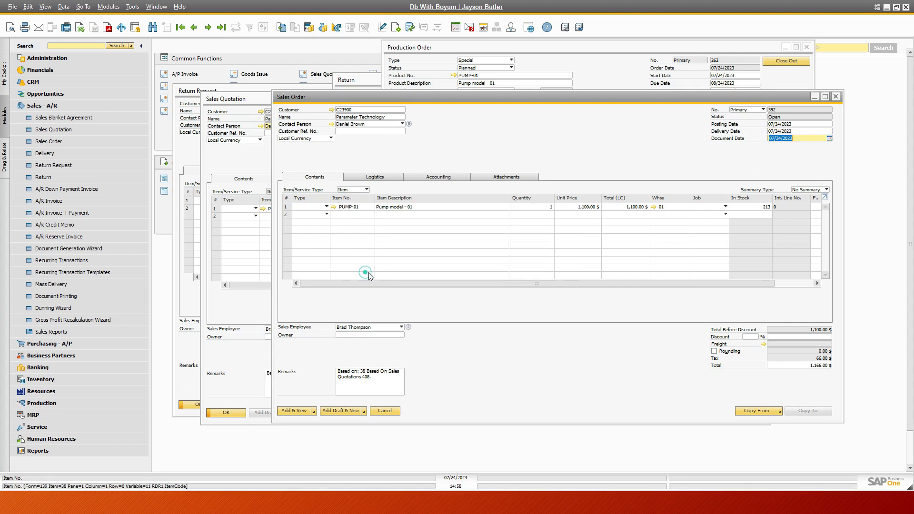
click(295, 410)
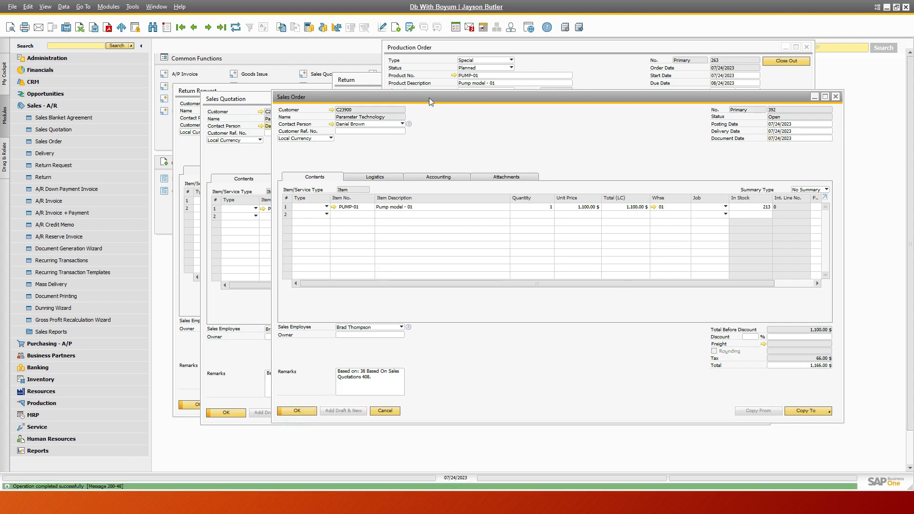
- Set the PUMP-01 production order's status to Released, link it to the new sales order, and update it
click(453, 45)
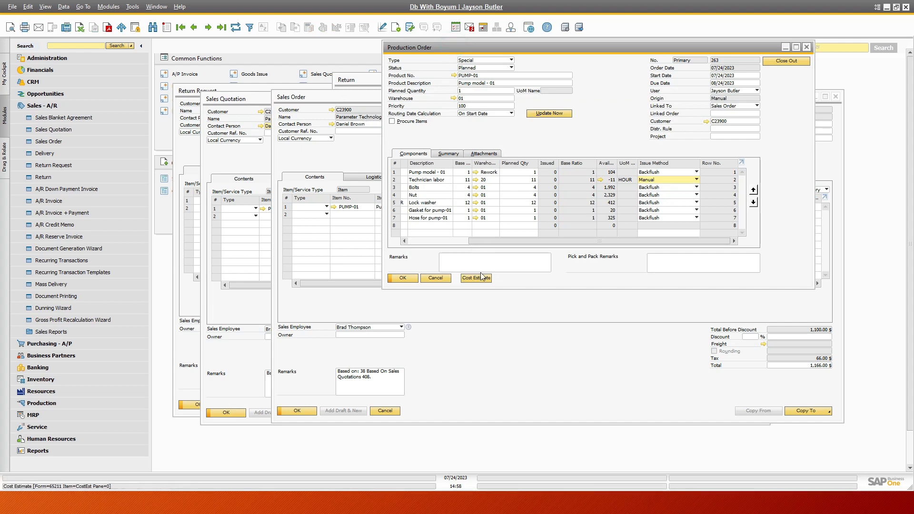
click(236, 28)
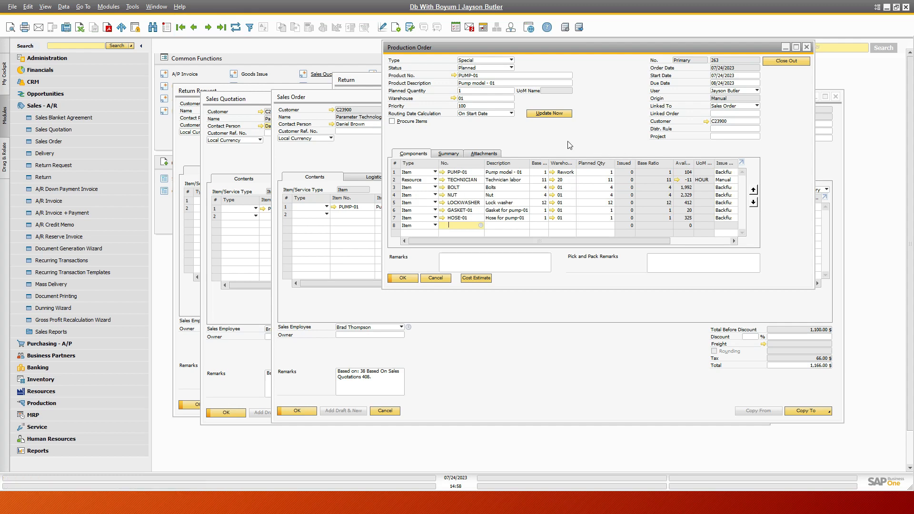
click(492, 67)
click(469, 83)
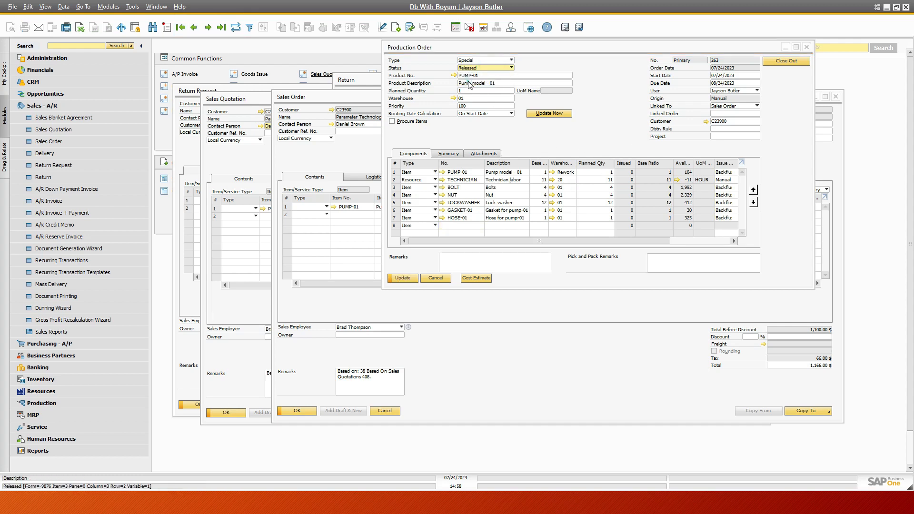
click(403, 278)
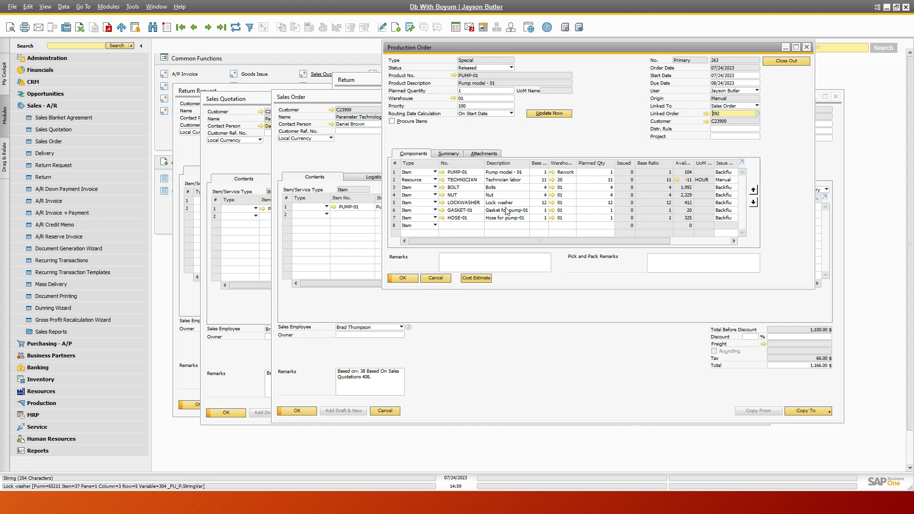
- Issue 9.7 hours of technician labor to the production order, accepting the no-further-changes prompt, and close the issue form
right_click(531, 141)
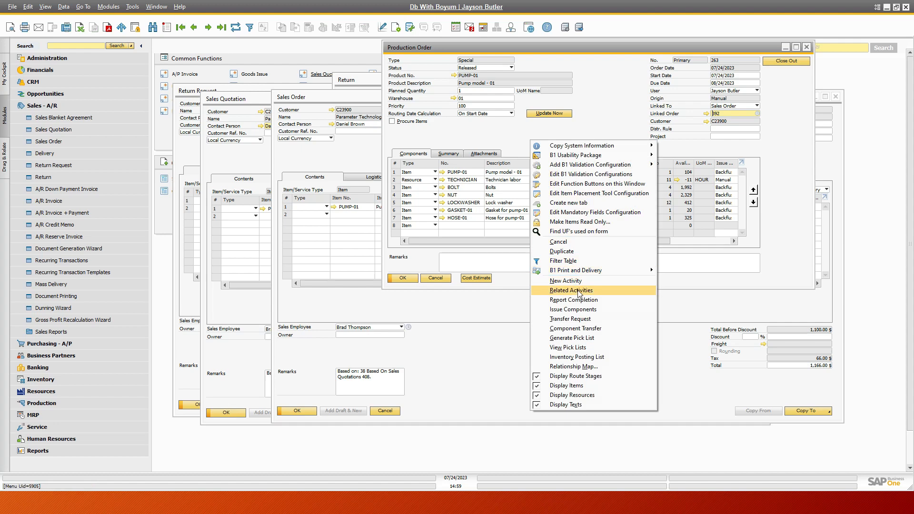
click(578, 310)
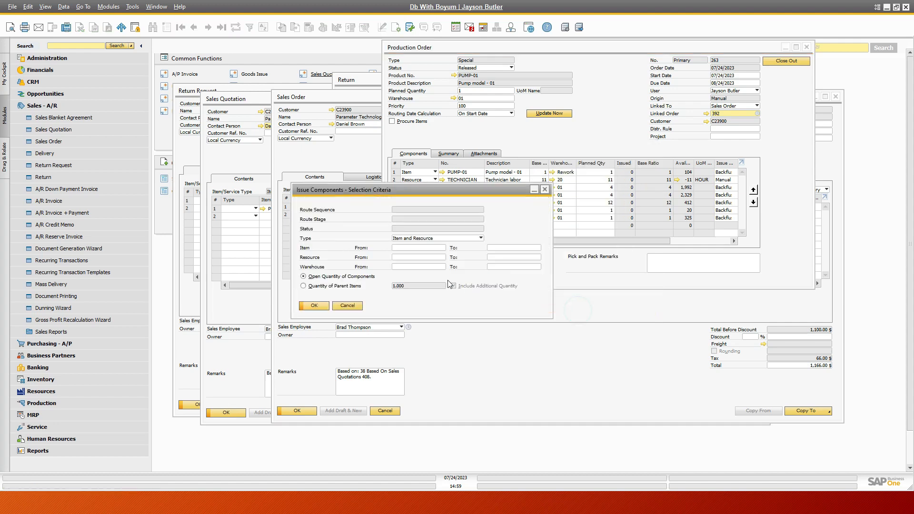
click(314, 306)
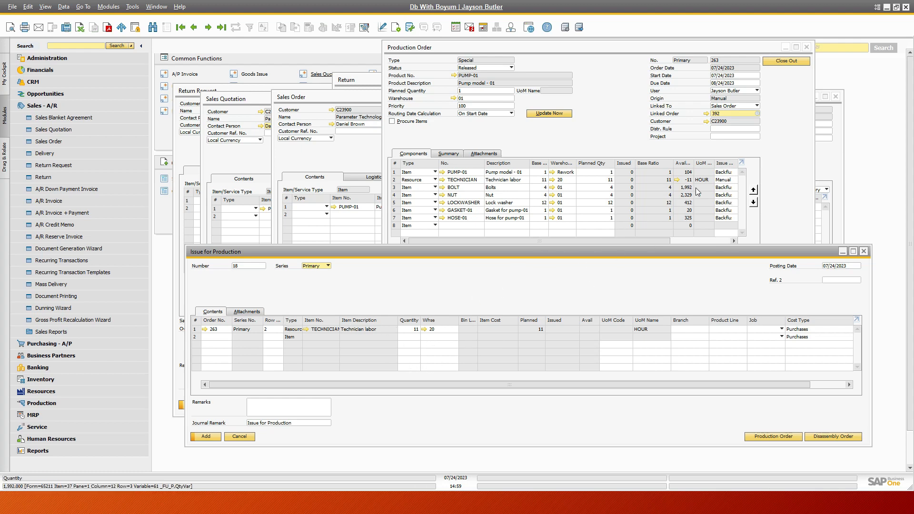
click(412, 329)
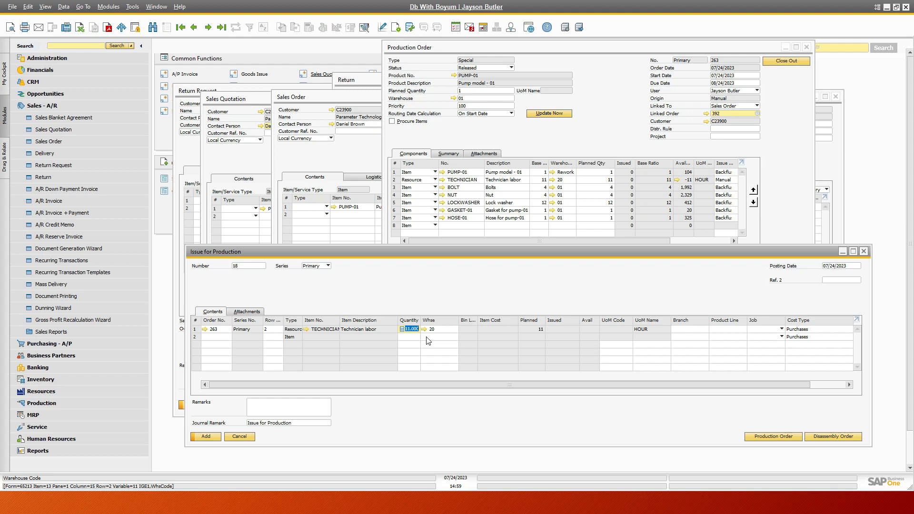
text(9.7)
key(Tab)
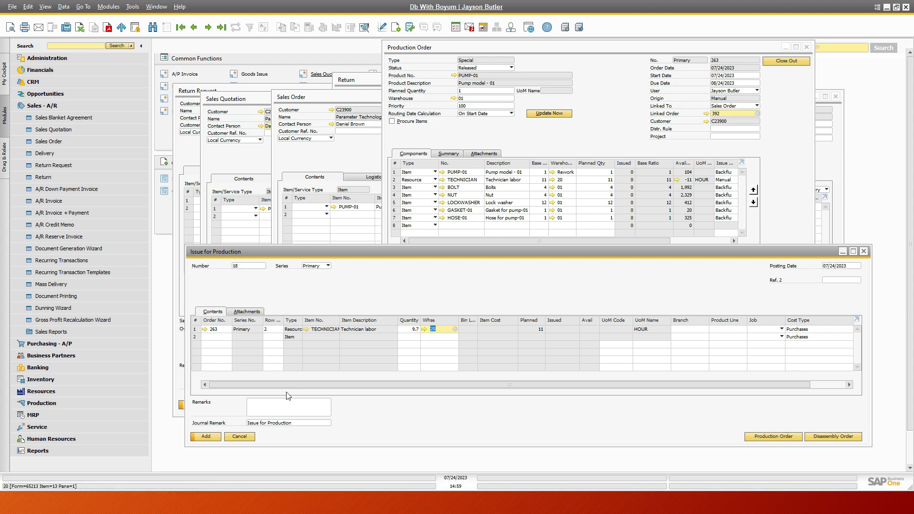
click(208, 437)
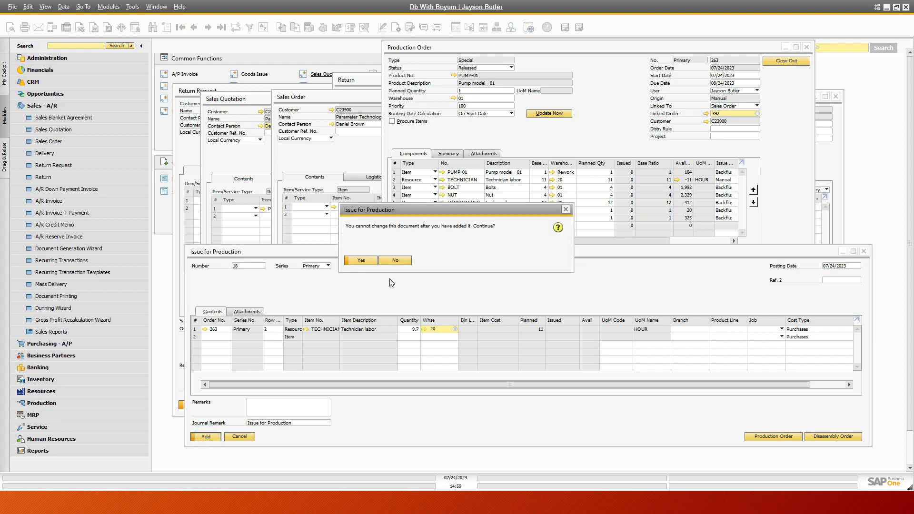
click(361, 261)
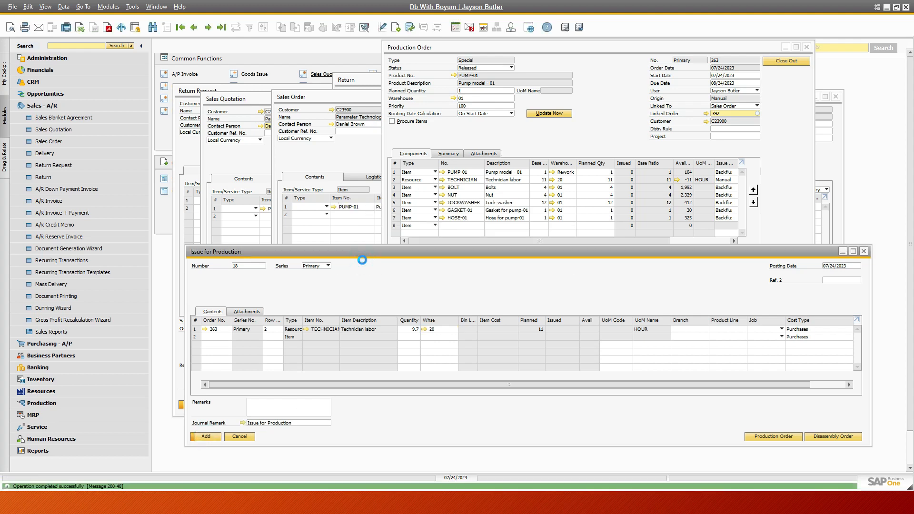
click(239, 437)
- Report completion of one PUMP-01 with a receipt from production, accepting the no-further-changes prompt, and close the receipt form
right_click(522, 135)
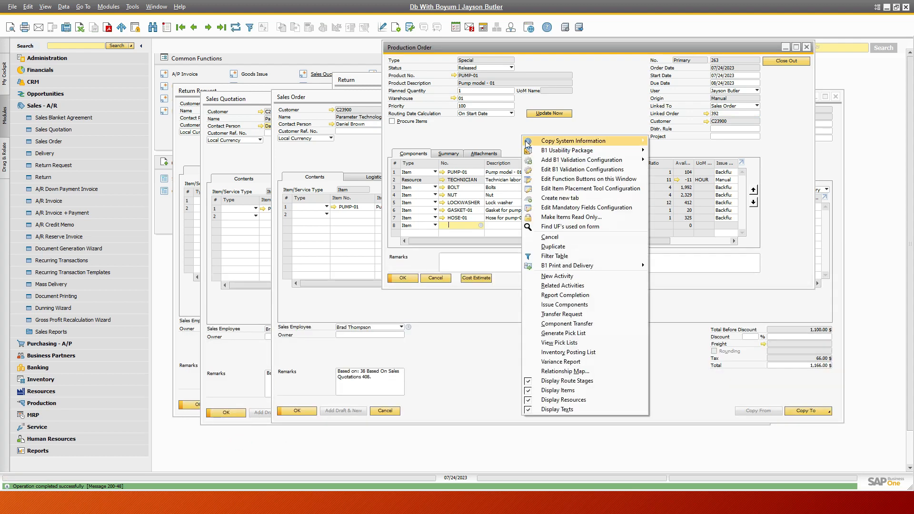
click(550, 296)
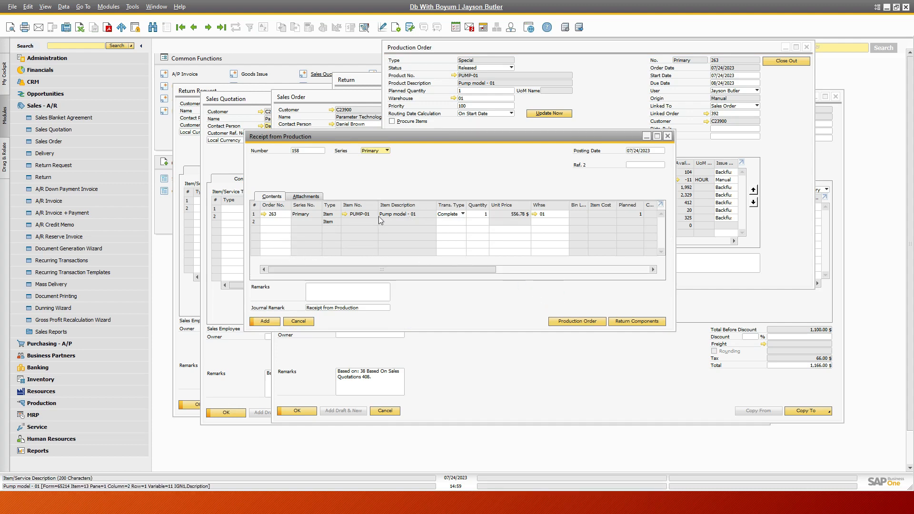
click(269, 323)
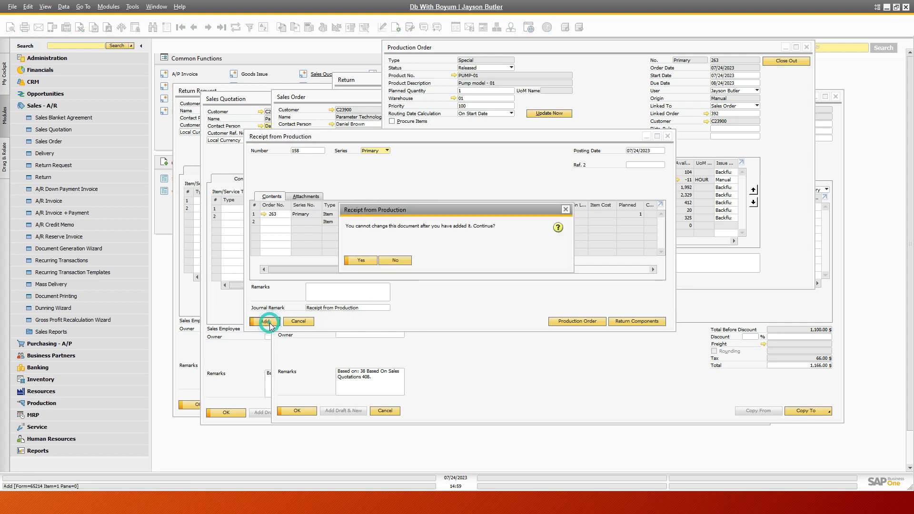
click(361, 261)
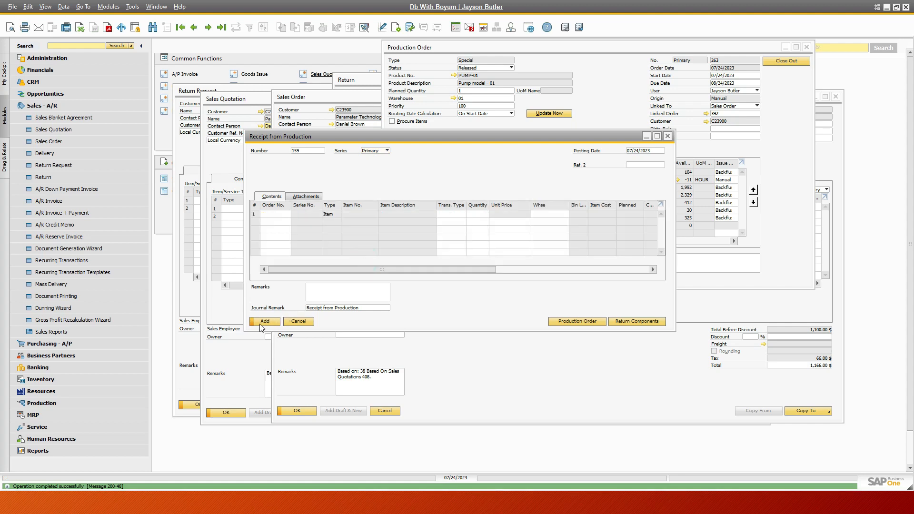
click(298, 321)
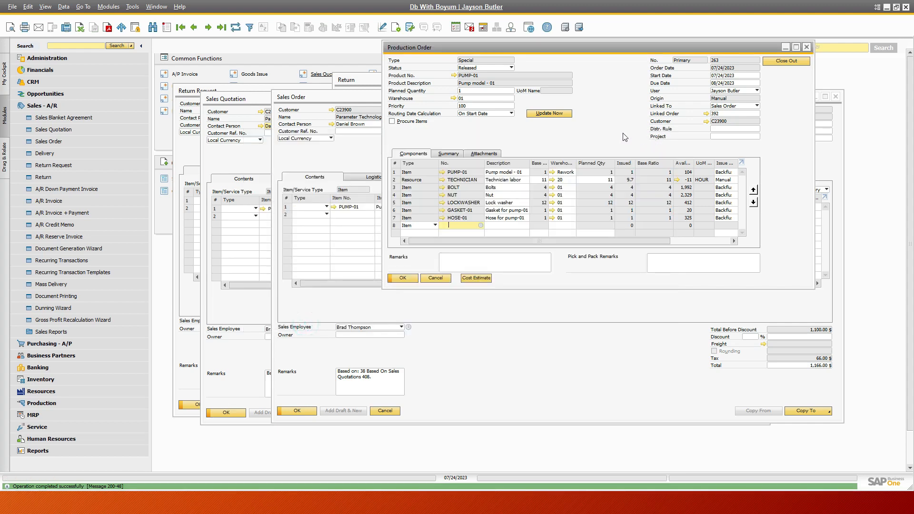
- Set the production order's status to Closed and update it, agreeing to close it without all components issued
click(490, 67)
click(479, 85)
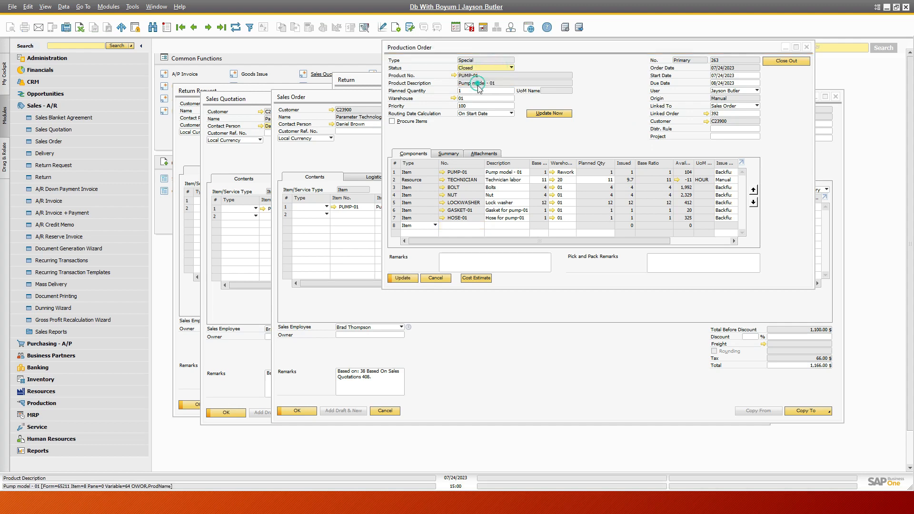
click(411, 279)
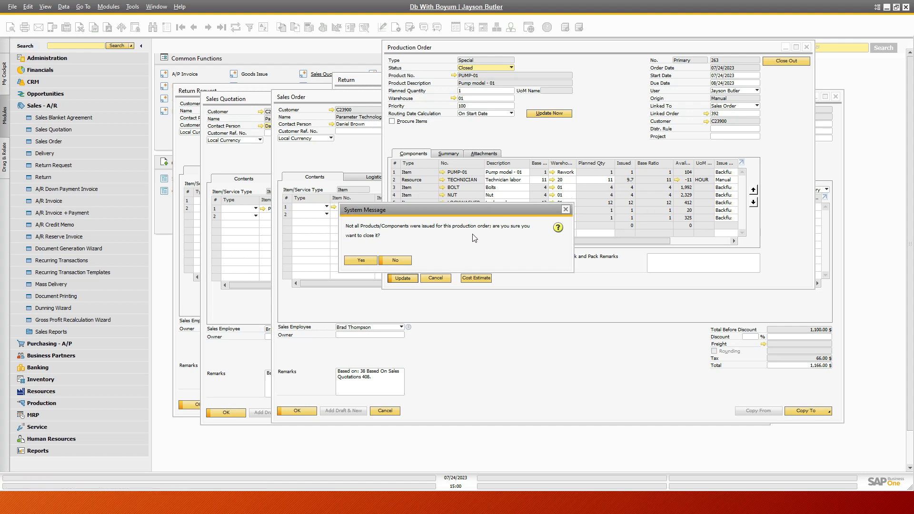
click(362, 261)
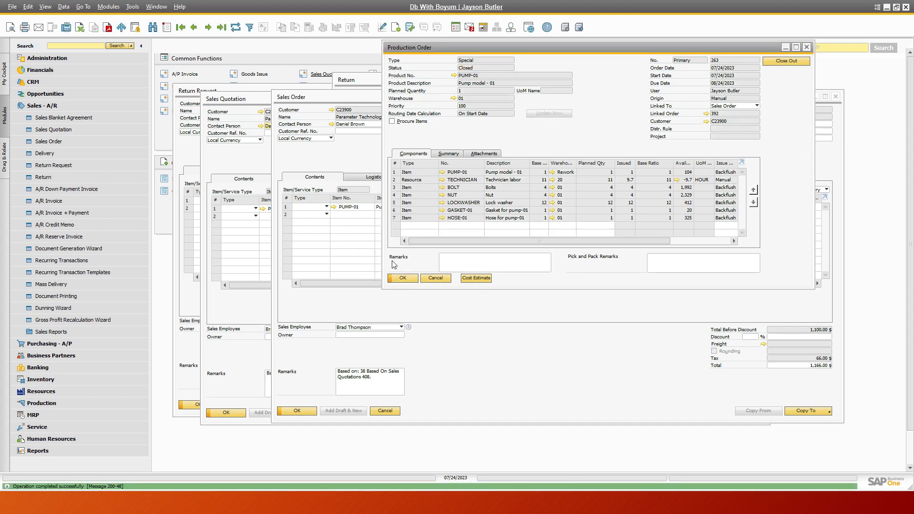
- Copy the sales order to a delivery for one PUMP-01, add it in view mode accepting the no-further-changes prompt, and close the form
click(415, 281)
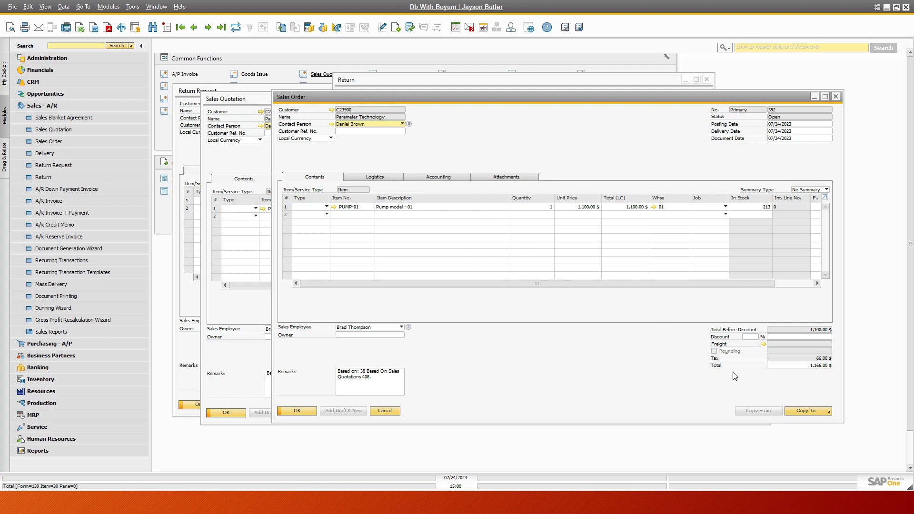
click(827, 411)
click(795, 421)
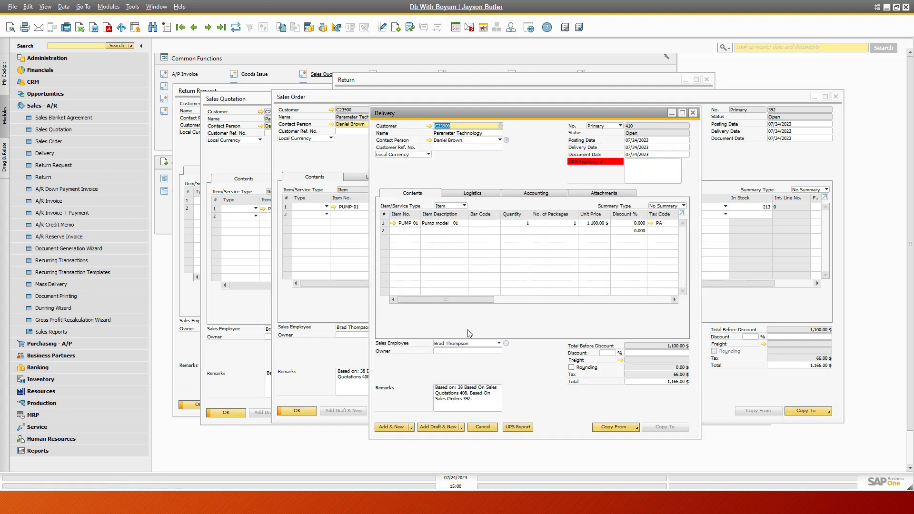
click(411, 427)
click(394, 441)
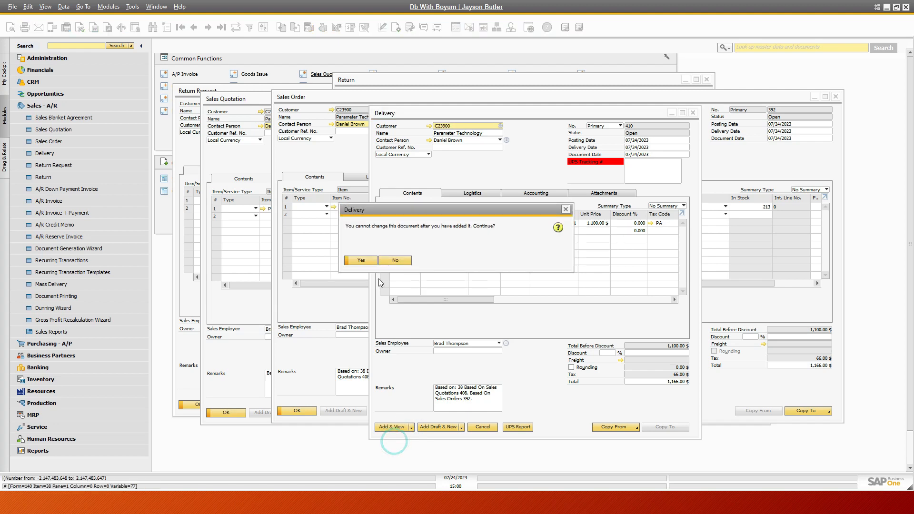
click(362, 260)
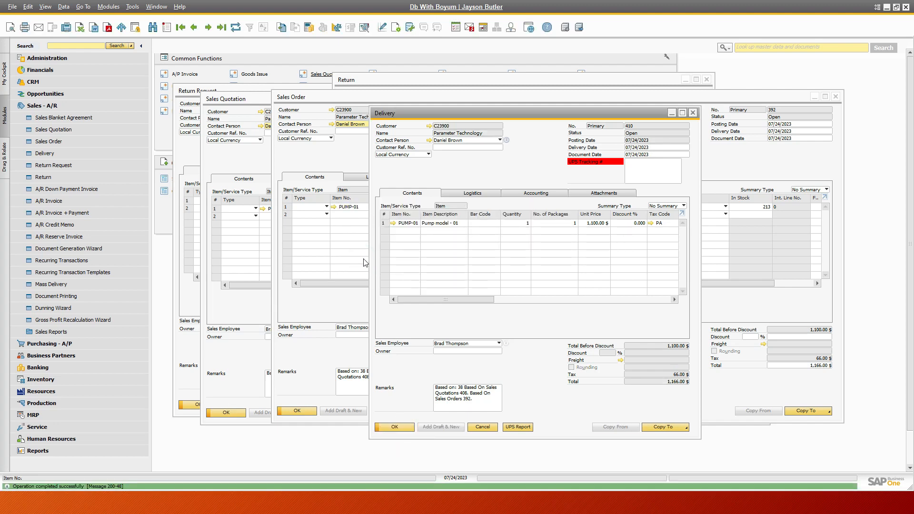
click(483, 427)
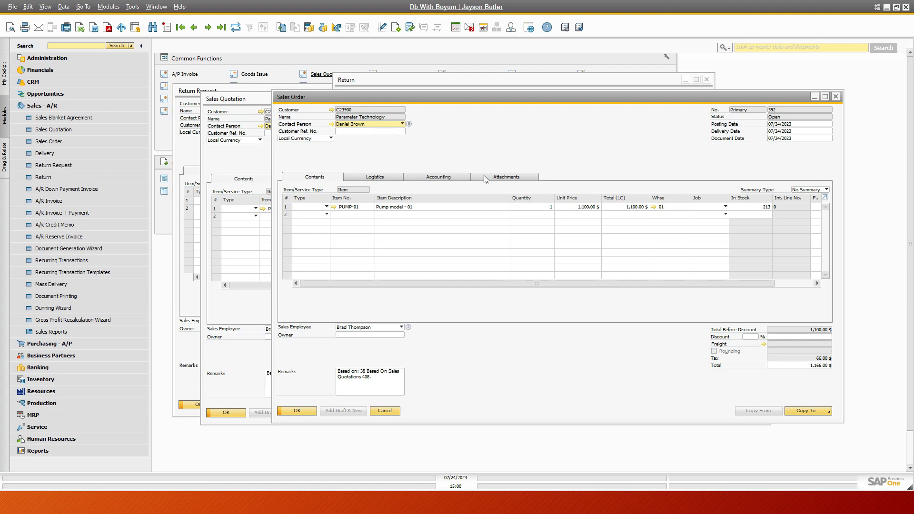
- Examine the sales order's relationship map, spreading its document boxes apart to expose the links between quotation, production and delivery
right_click(455, 129)
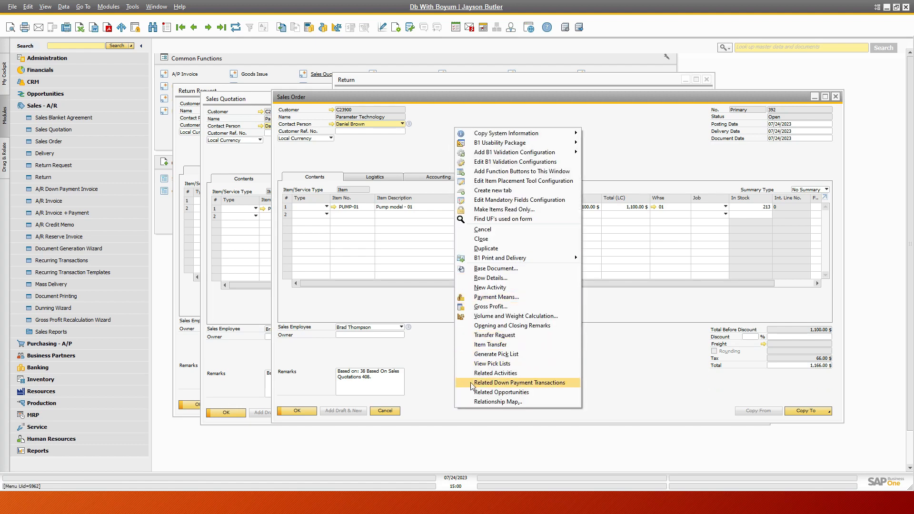
click(498, 401)
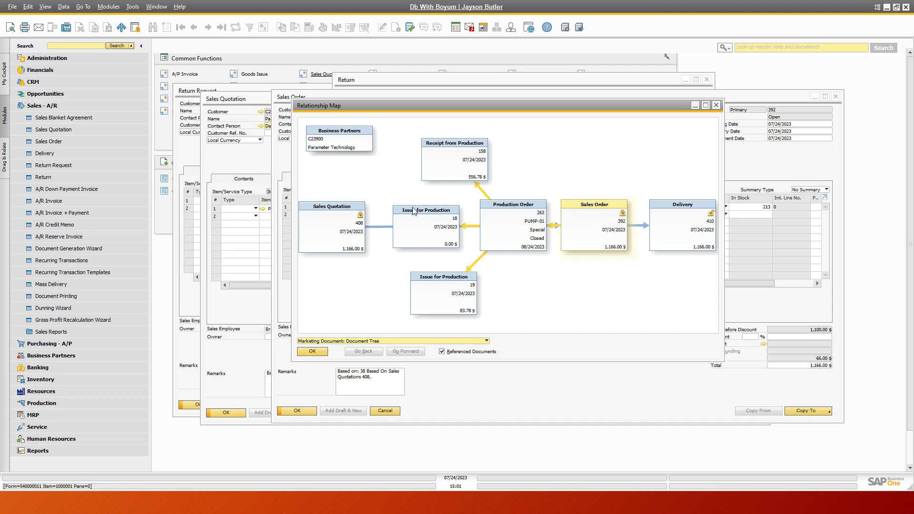
click(419, 220)
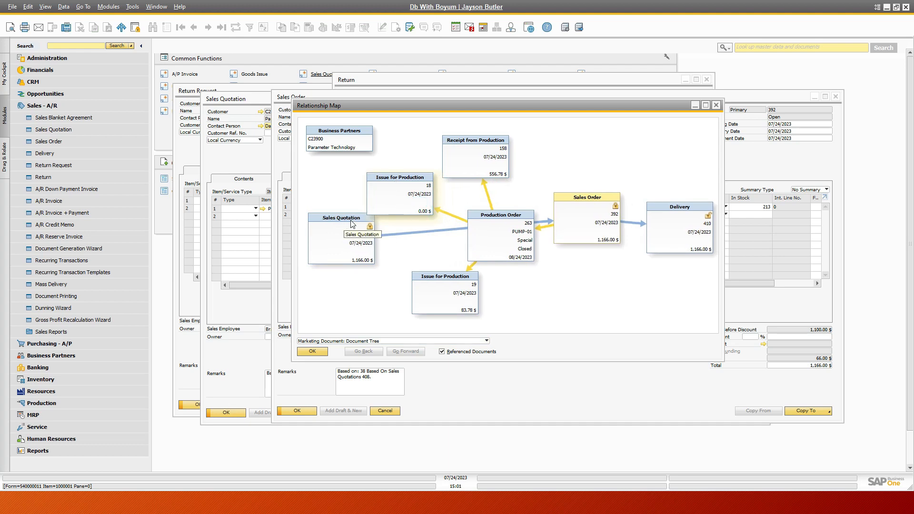
- Bring up the sales quotation and examine its relationship map, rearranging the document boxes to trace the link to the return
click(232, 102)
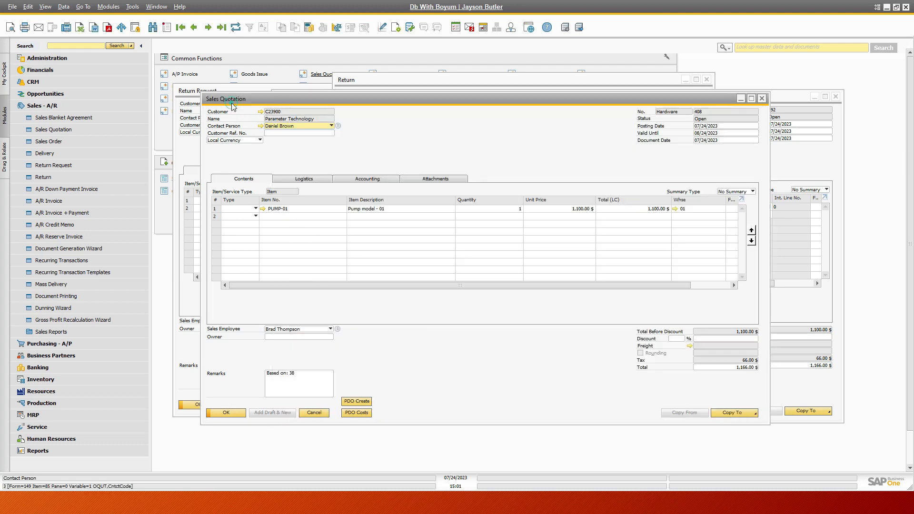
right_click(379, 136)
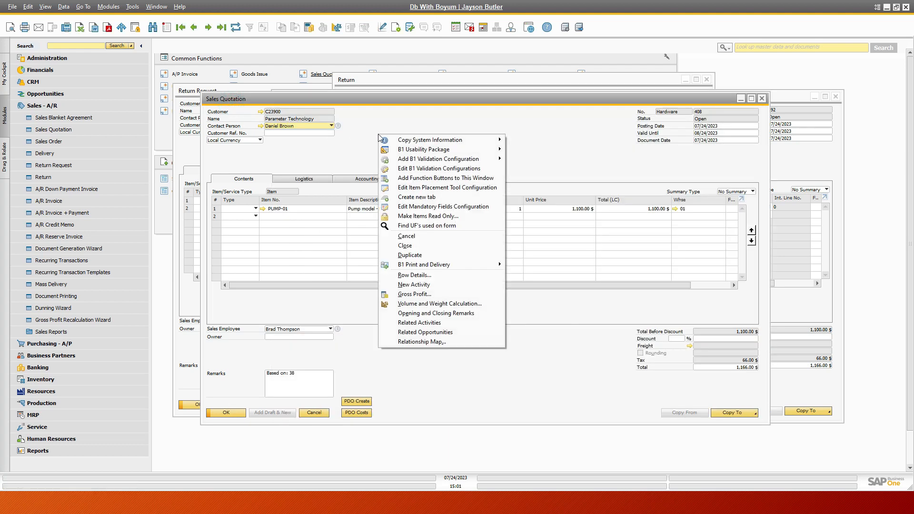
click(426, 341)
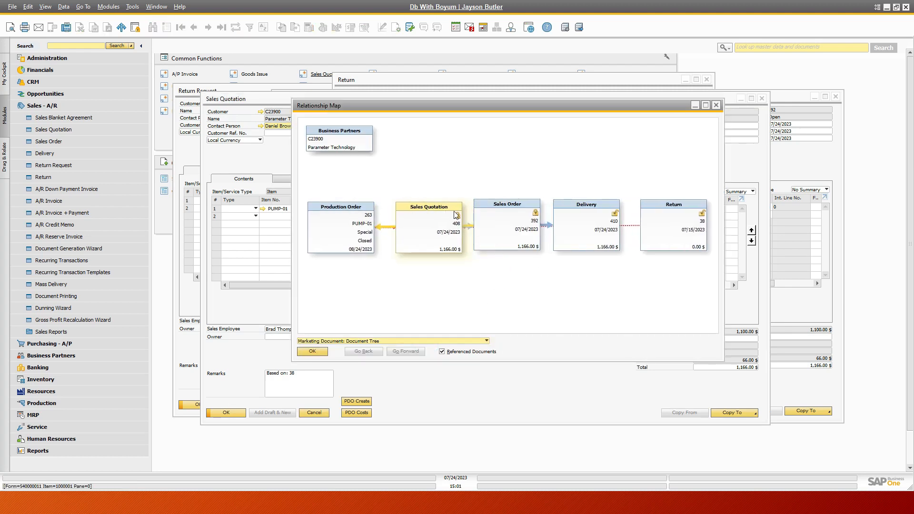
click(679, 207)
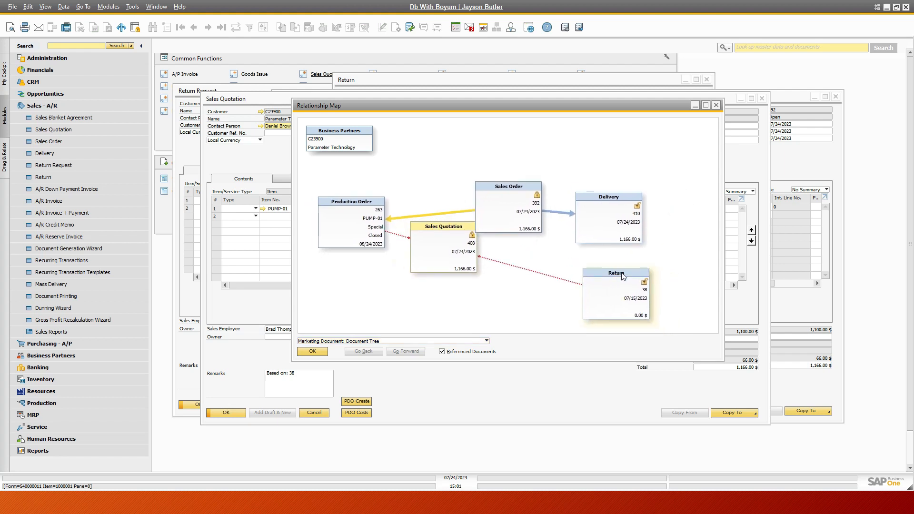
- Open the return from the quotation's relationship map and examine the return's own relationship map
double_click(618, 297)
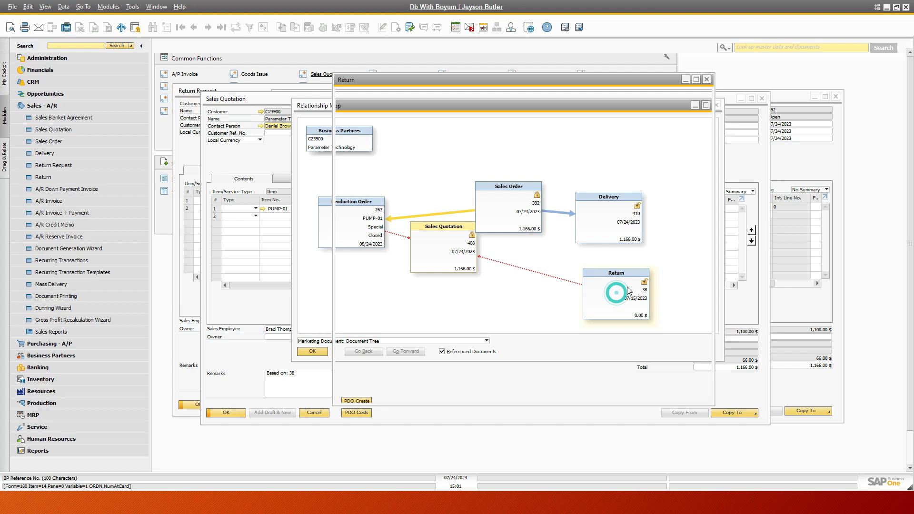
right_click(495, 140)
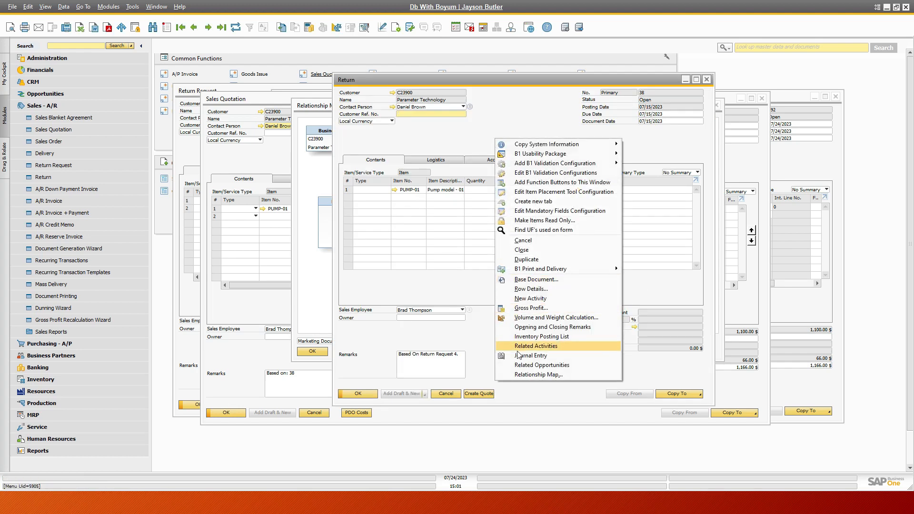
click(533, 374)
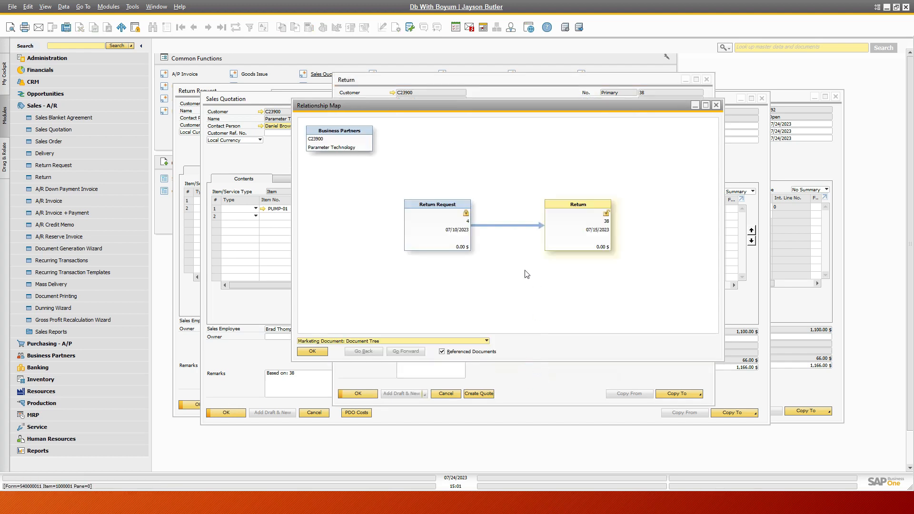